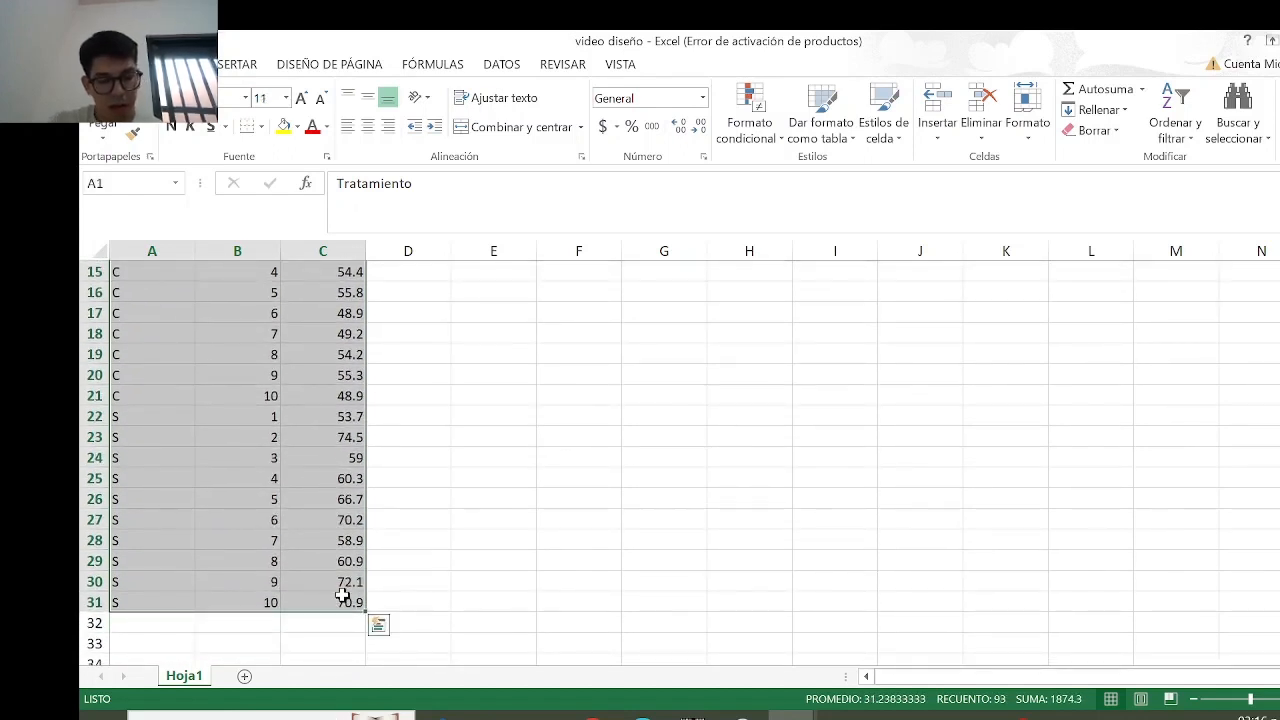
- Copy the Tratamiento, Repeticiones and % Fibra table from Excel and paste it into the Statgraphics data sheet from row 1 of Col_1
key(ctrl+c)
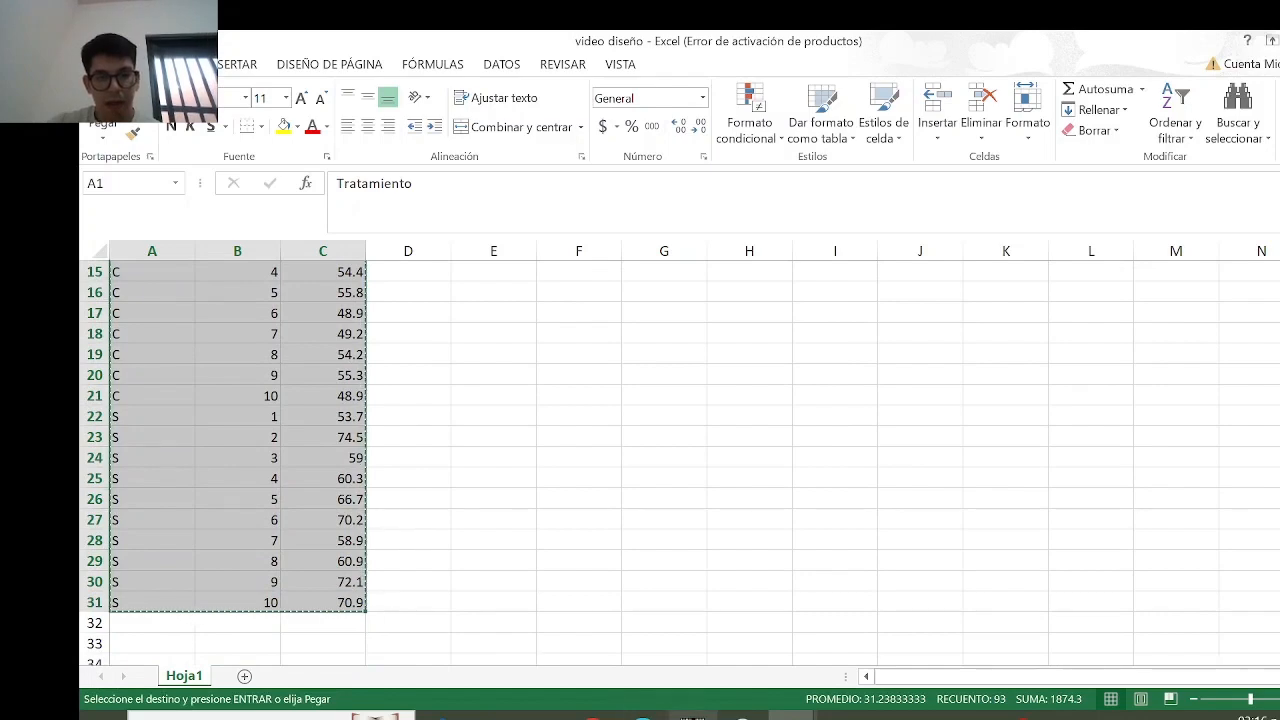
mouse_move(690, 714)
click(690, 630)
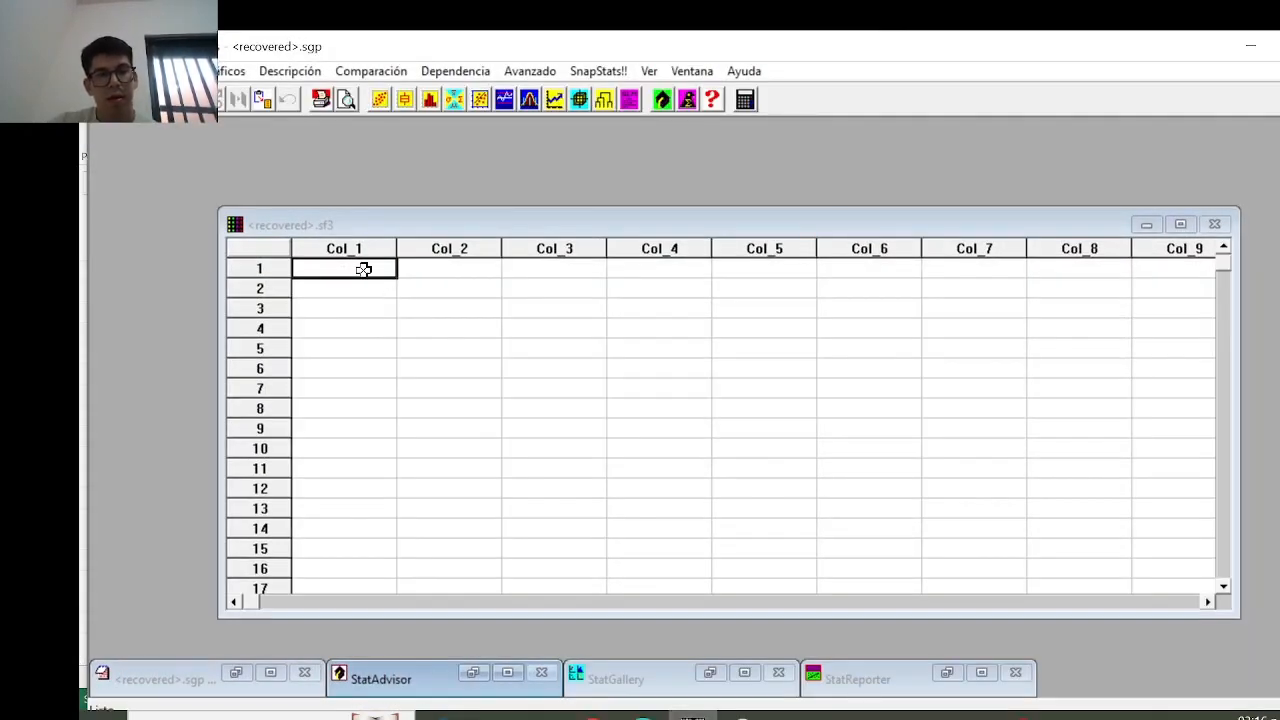
key(ctrl+v)
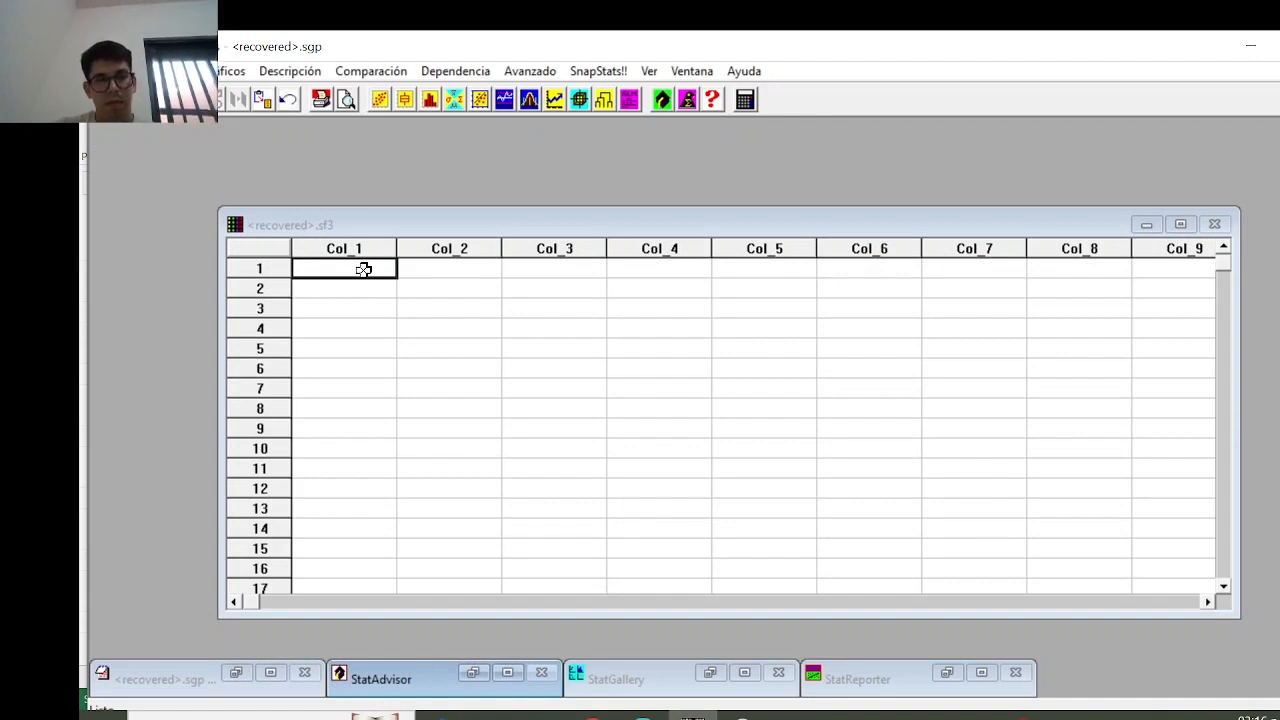
right_click(363, 269)
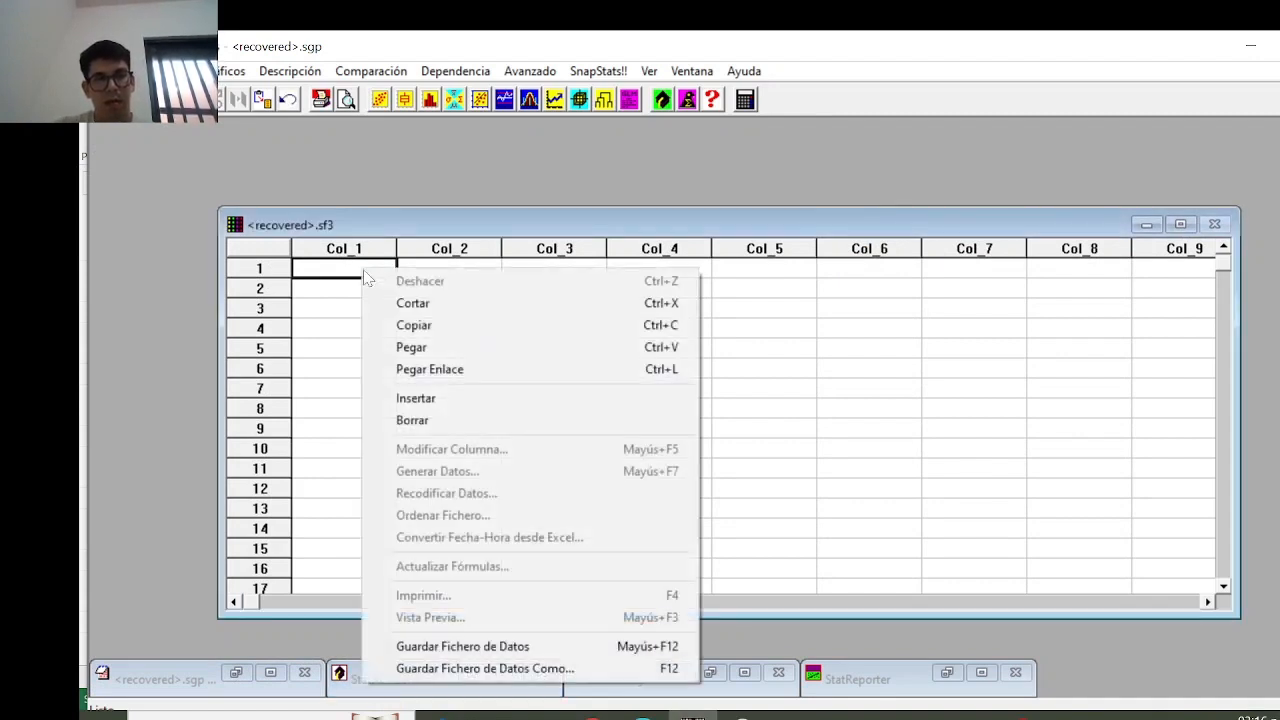
click(412, 346)
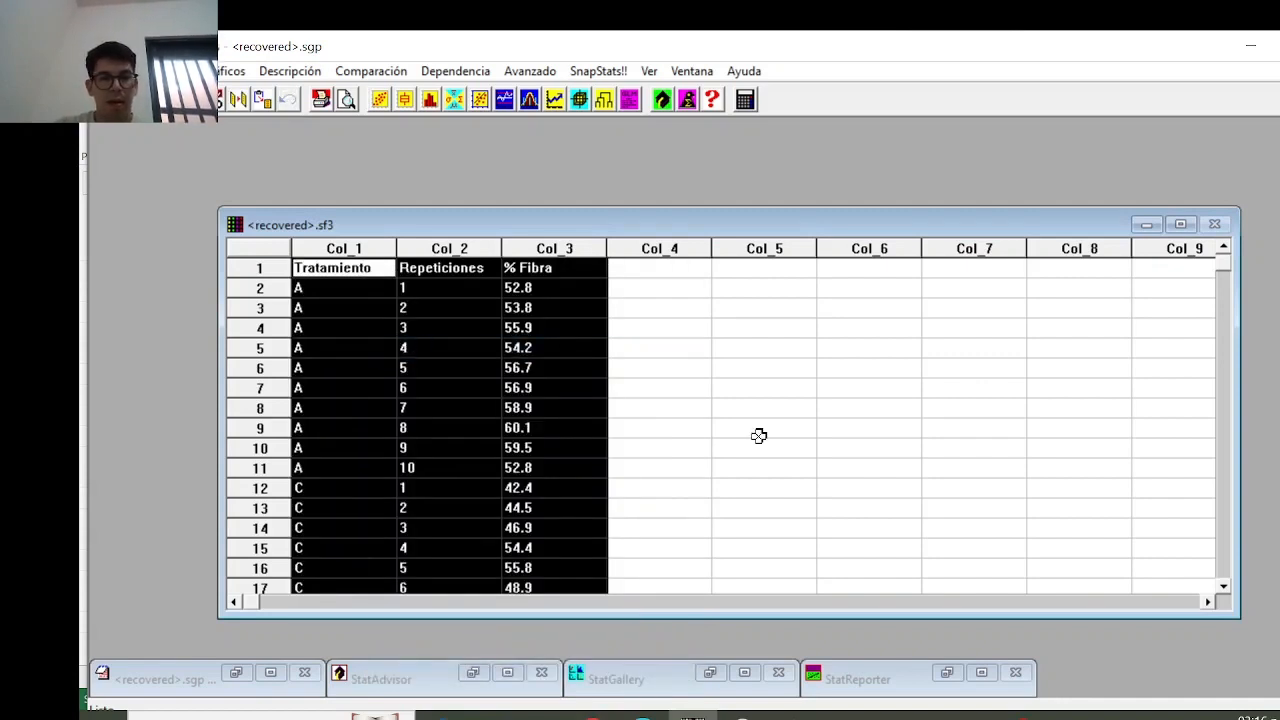
click(664, 389)
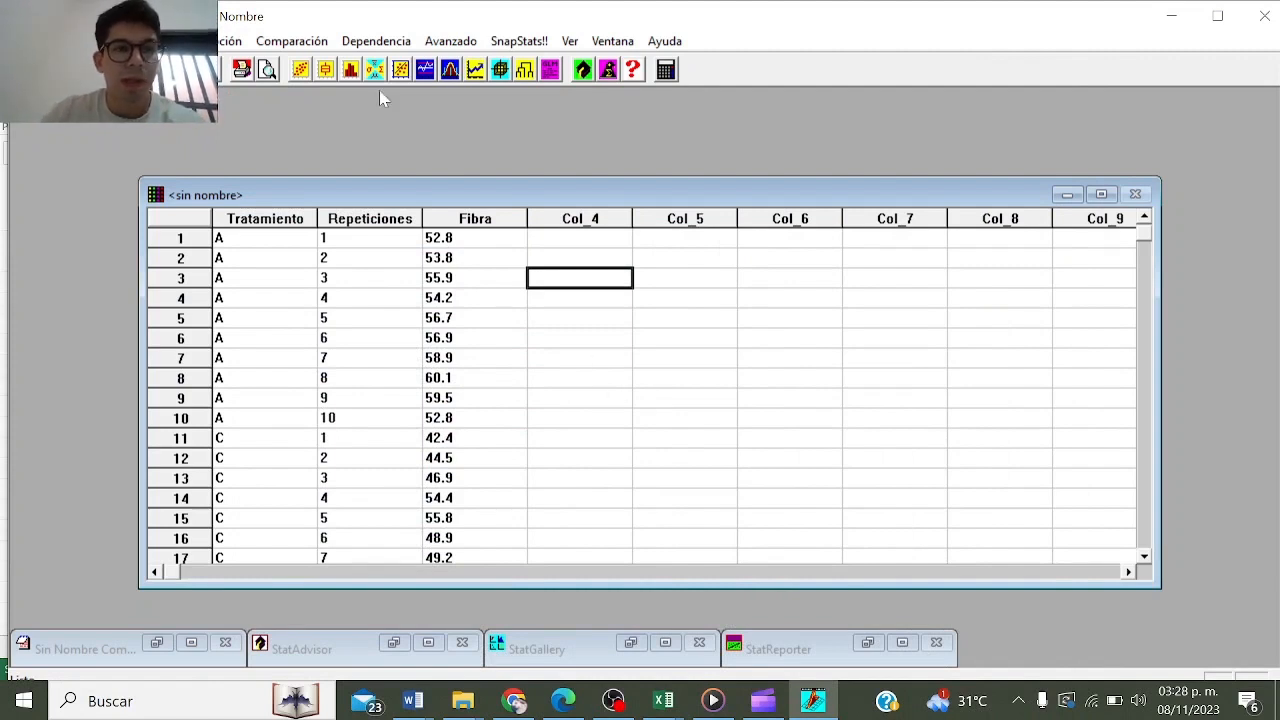
- Run a simple ANOVA (ANOVA Simple) with Fibra as the dependent variable and Tratamiento as the factor
click(319, 48)
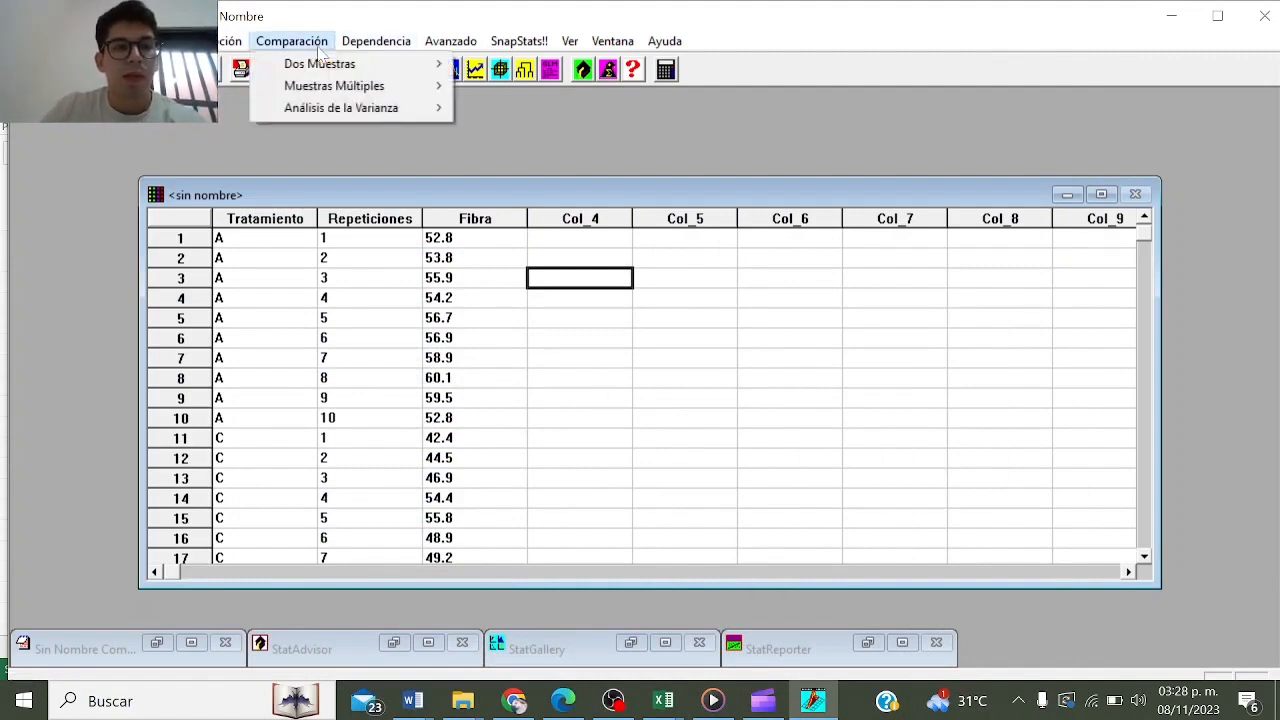
mouse_move(425, 110)
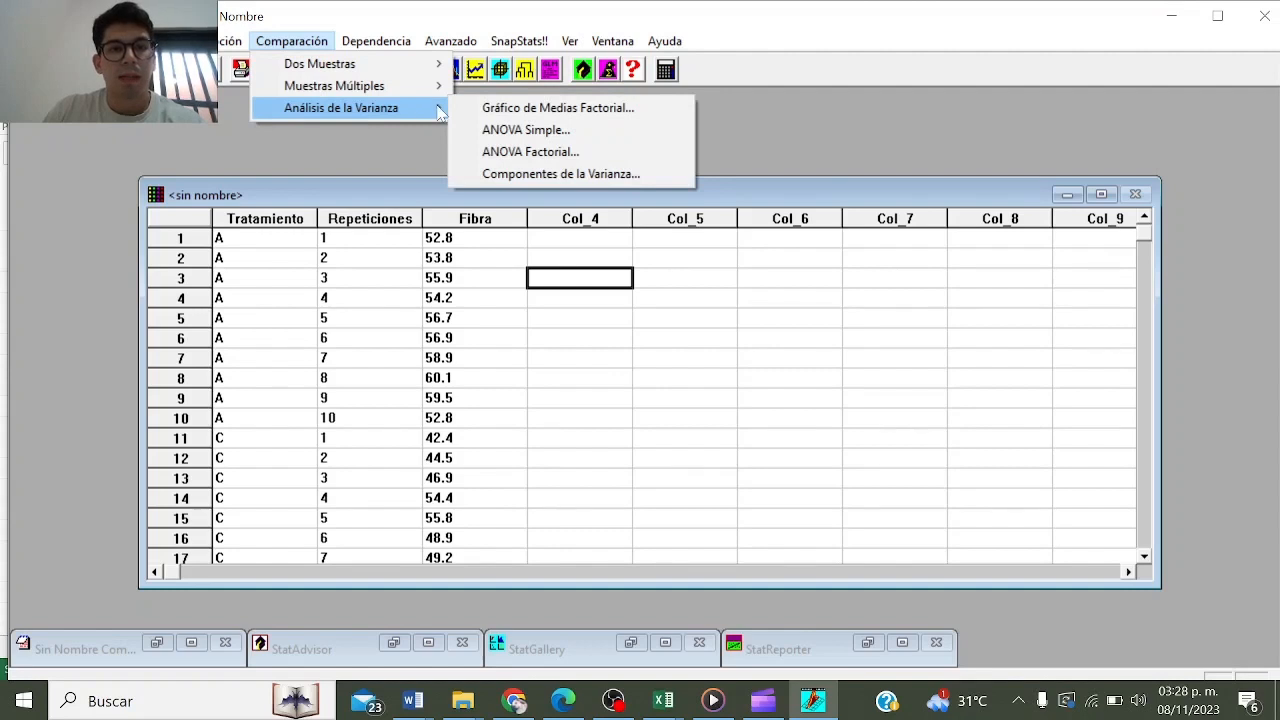
click(489, 131)
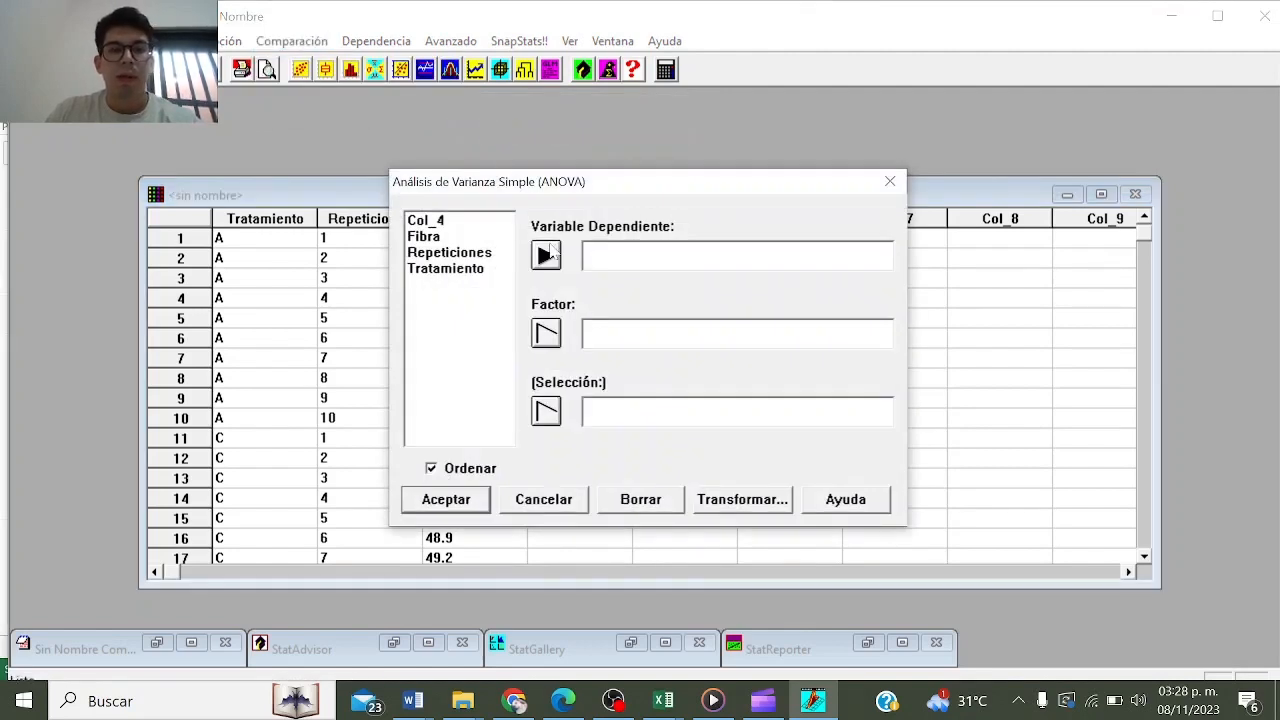
click(463, 237)
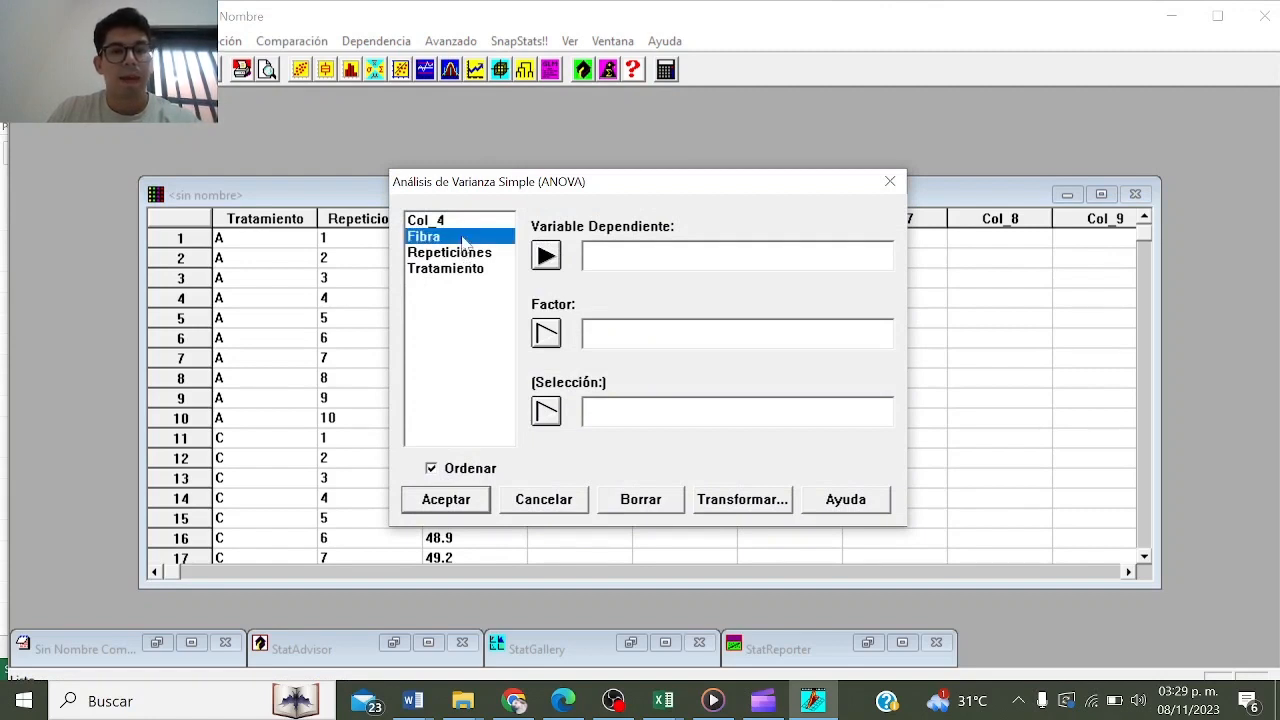
click(545, 256)
click(550, 343)
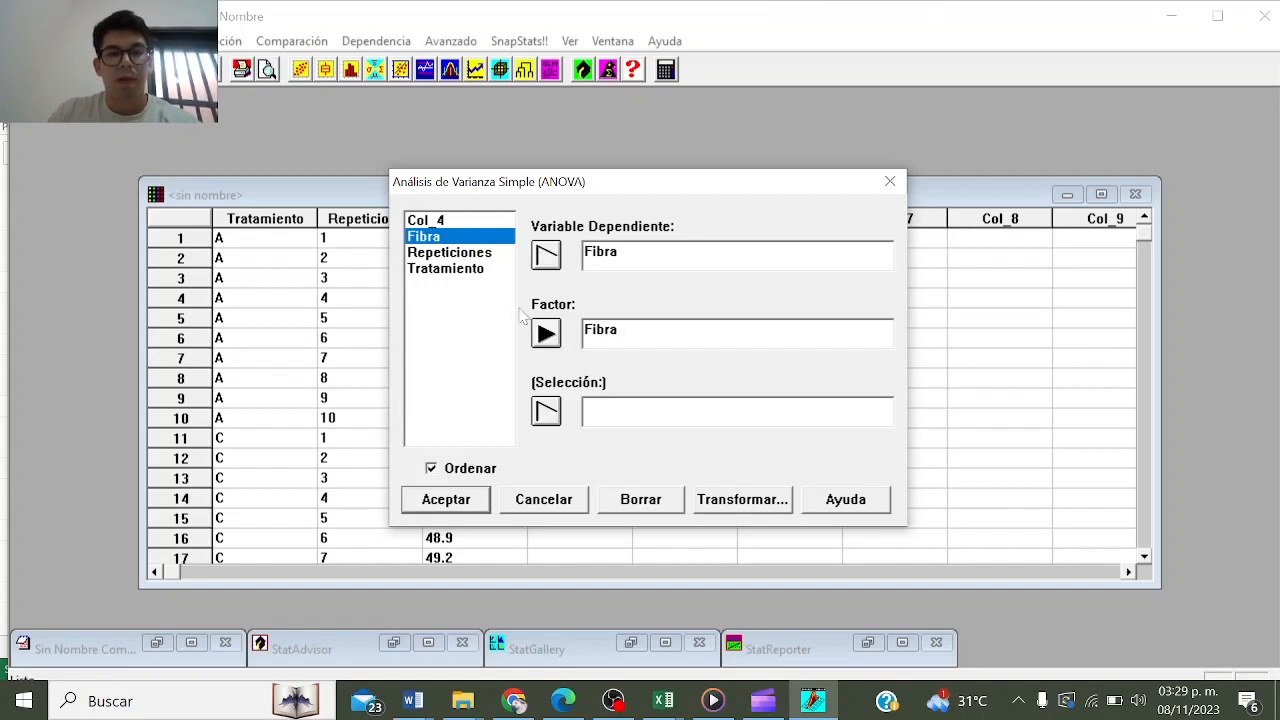
click(484, 270)
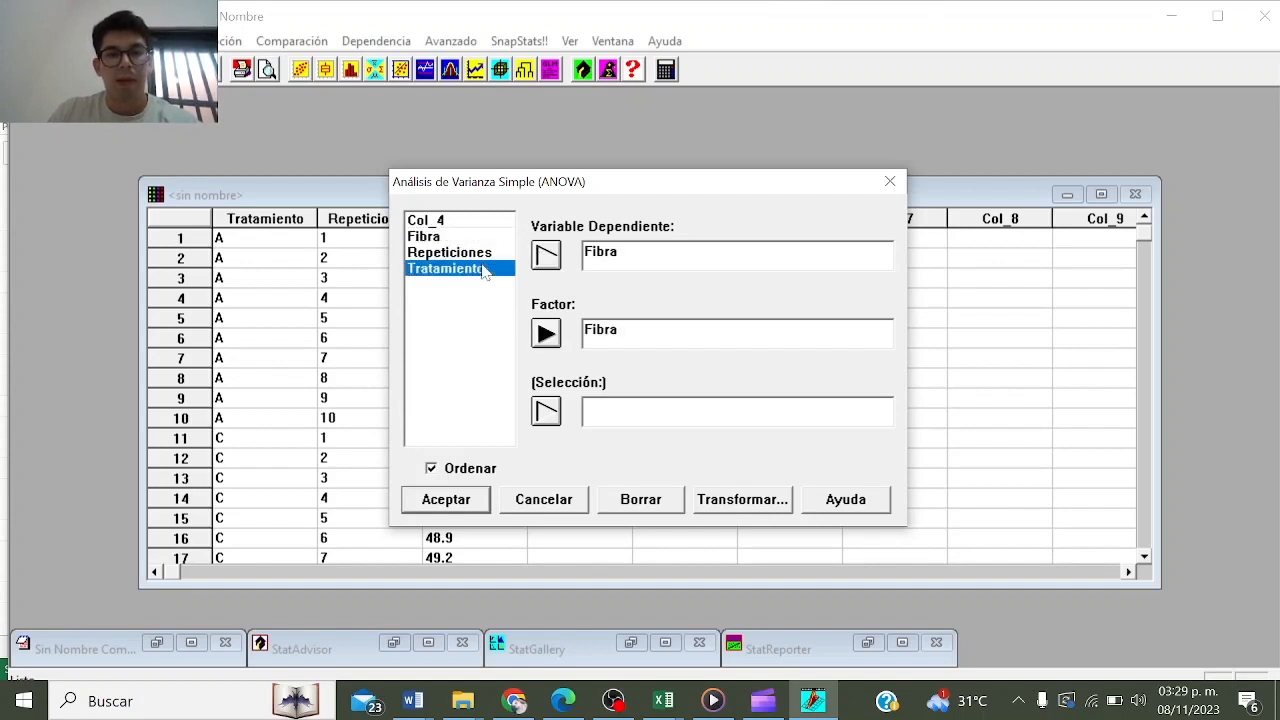
click(545, 330)
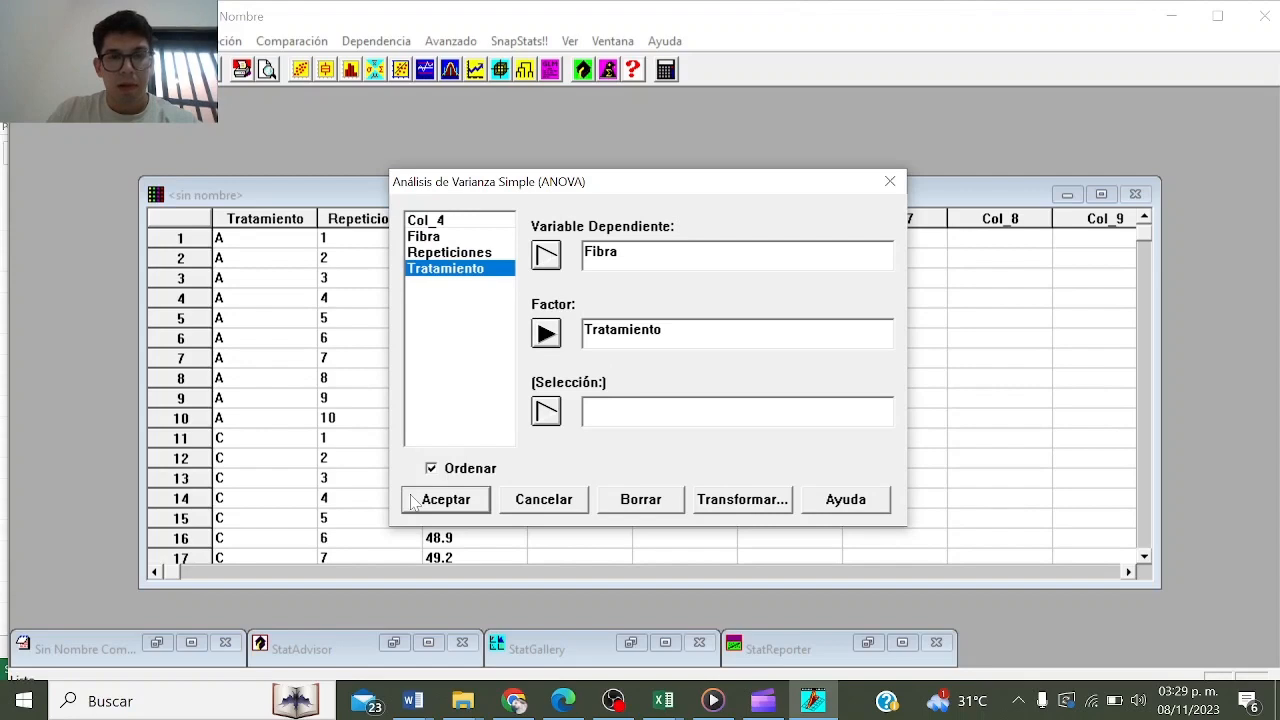
click(446, 499)
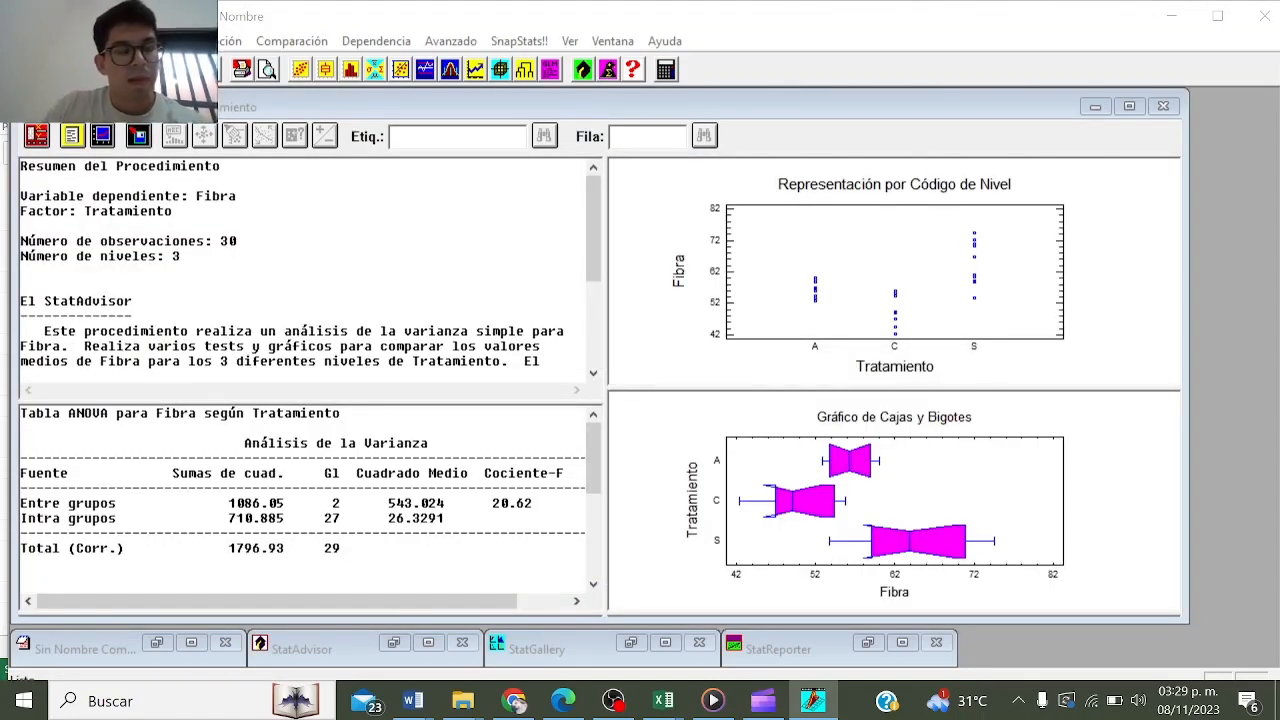
- Change the tabular options to drop Resumen del Procedimiento and show Tabla ANOVA and Contraste Múltiple de Rango
scroll(300, 265, down, 1)
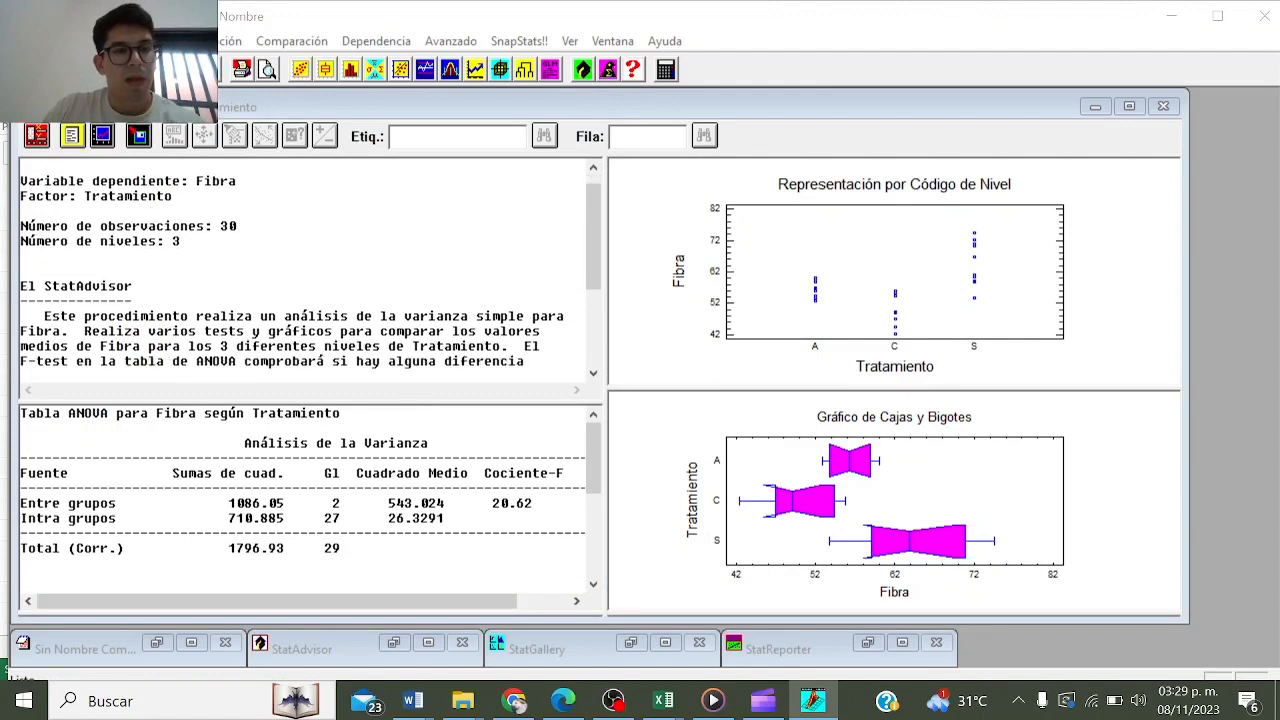
scroll(300, 265, up, 1)
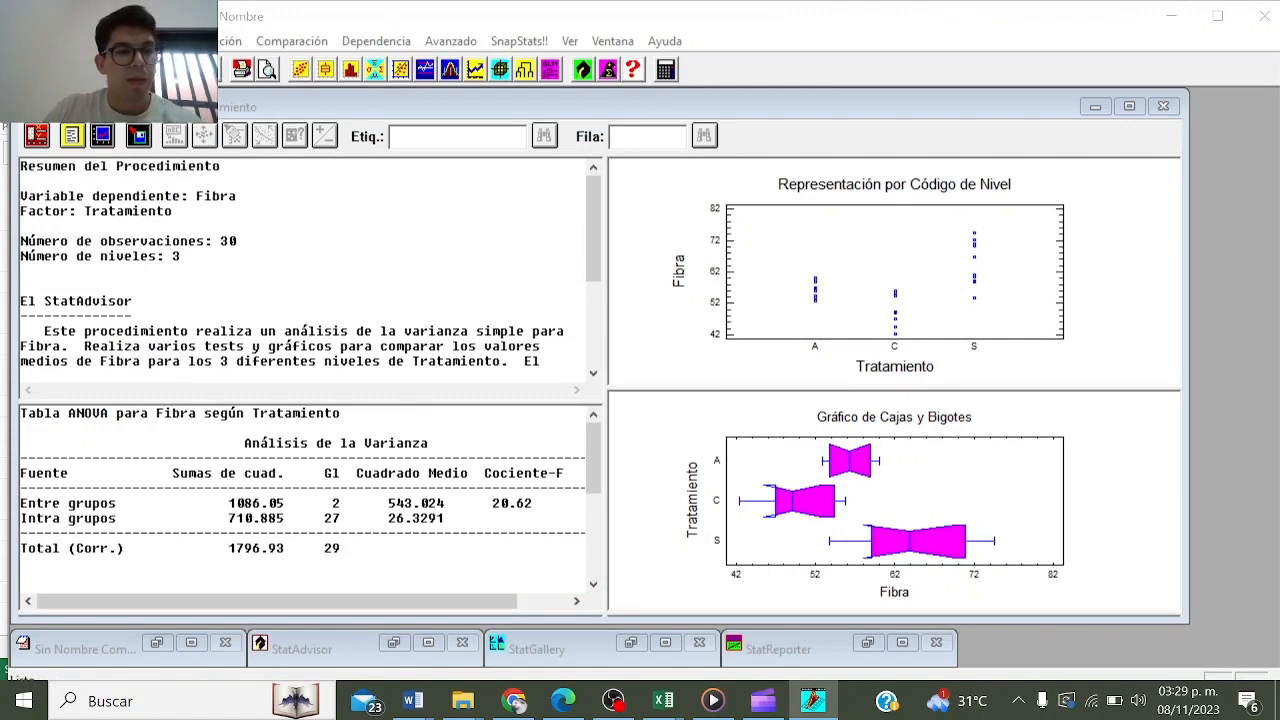
click(72, 137)
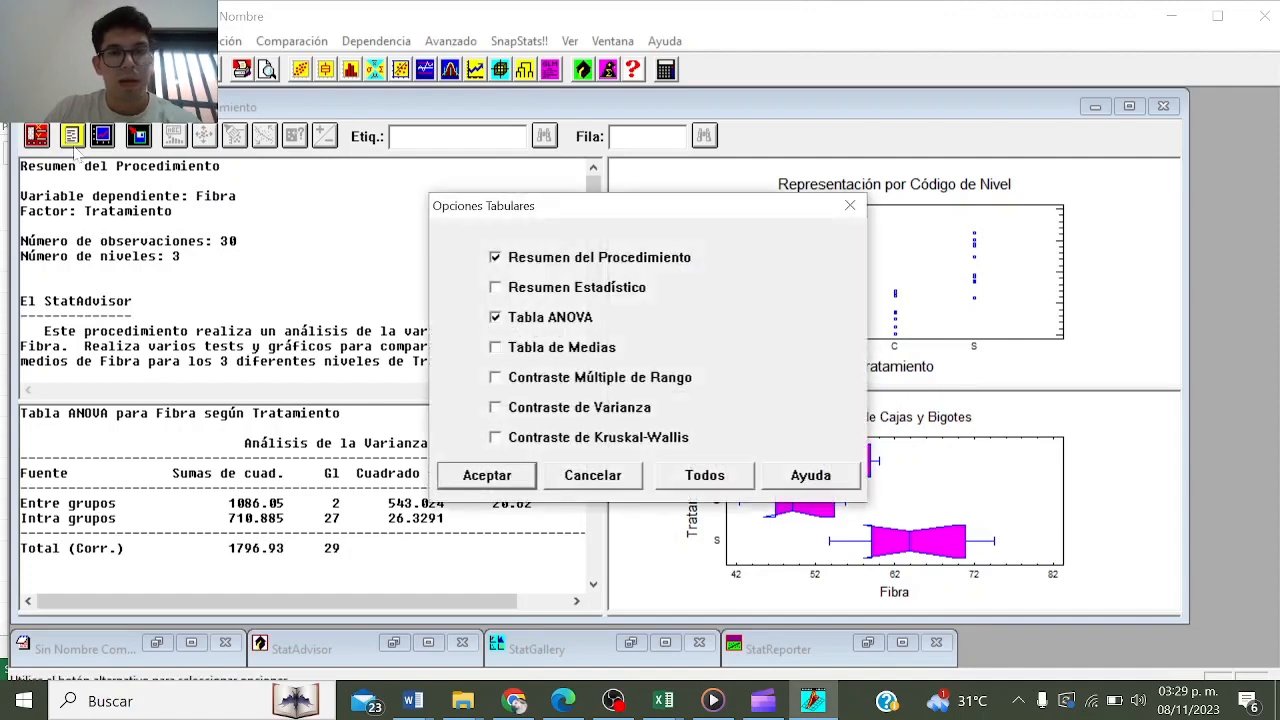
click(495, 258)
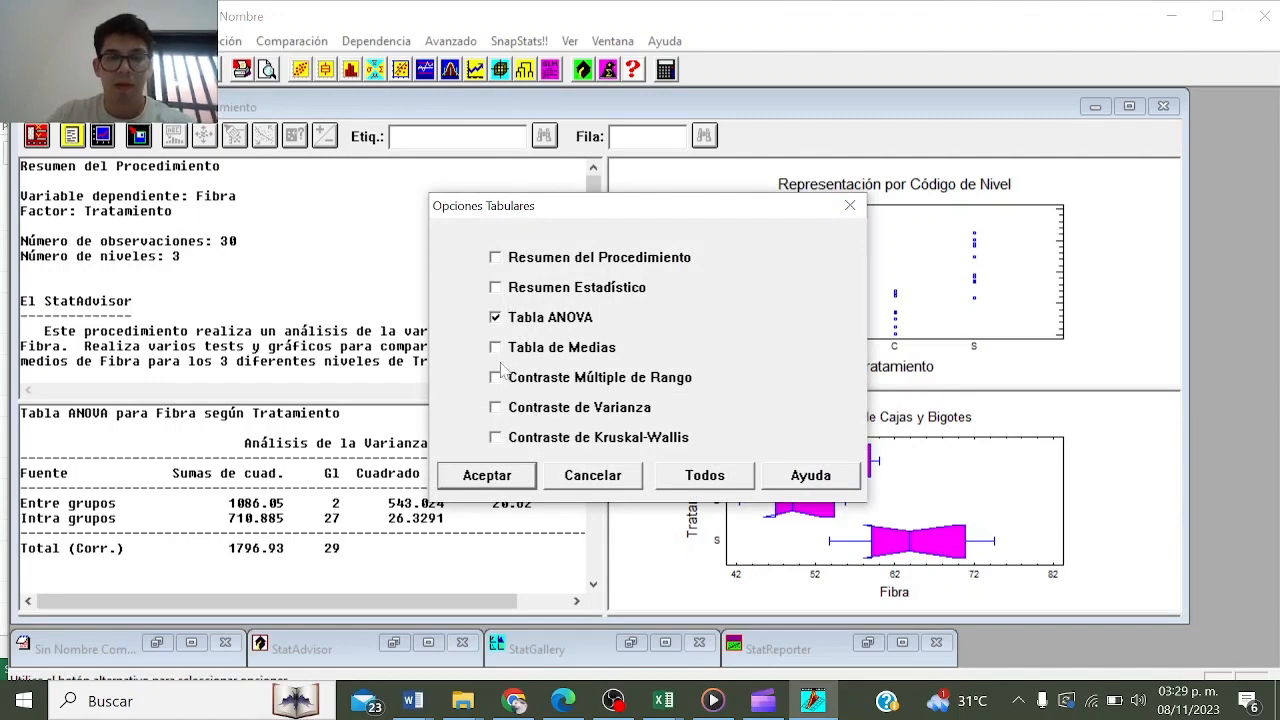
click(499, 480)
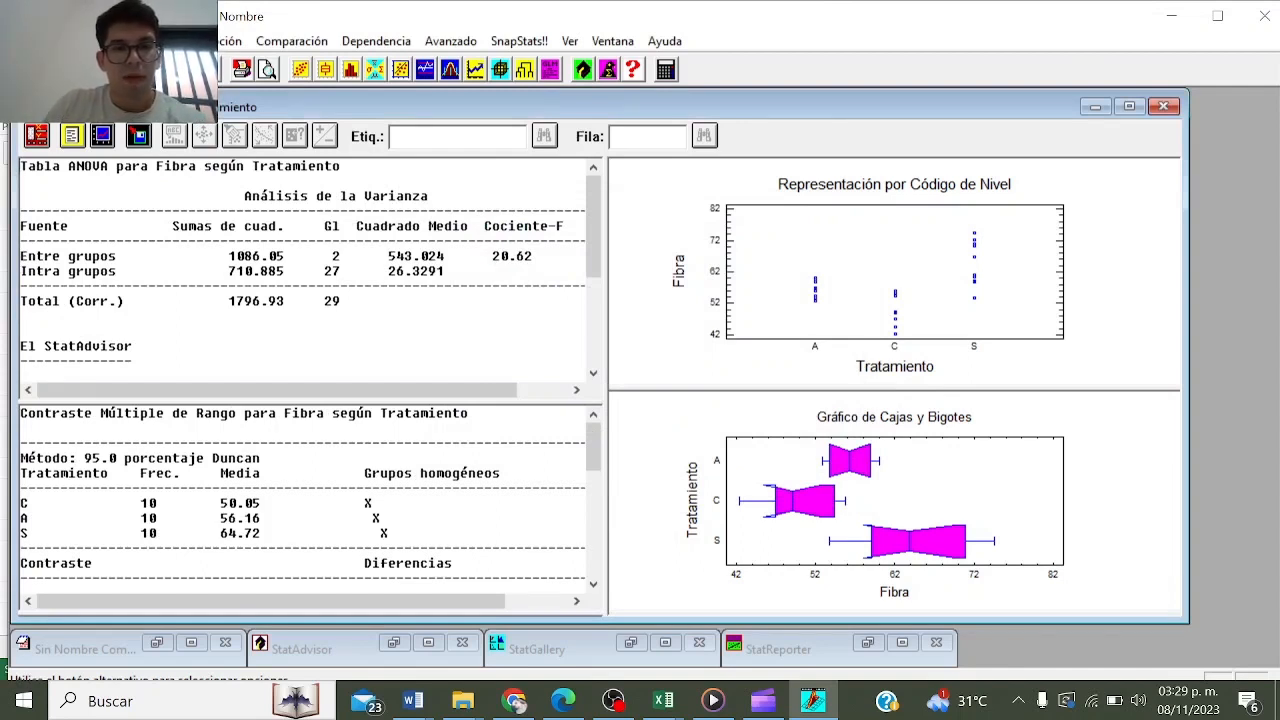
- Examine the F ratio and P-value between groups in the ANOVA table for Fibra
drag(492, 256, 524, 243)
click(443, 271)
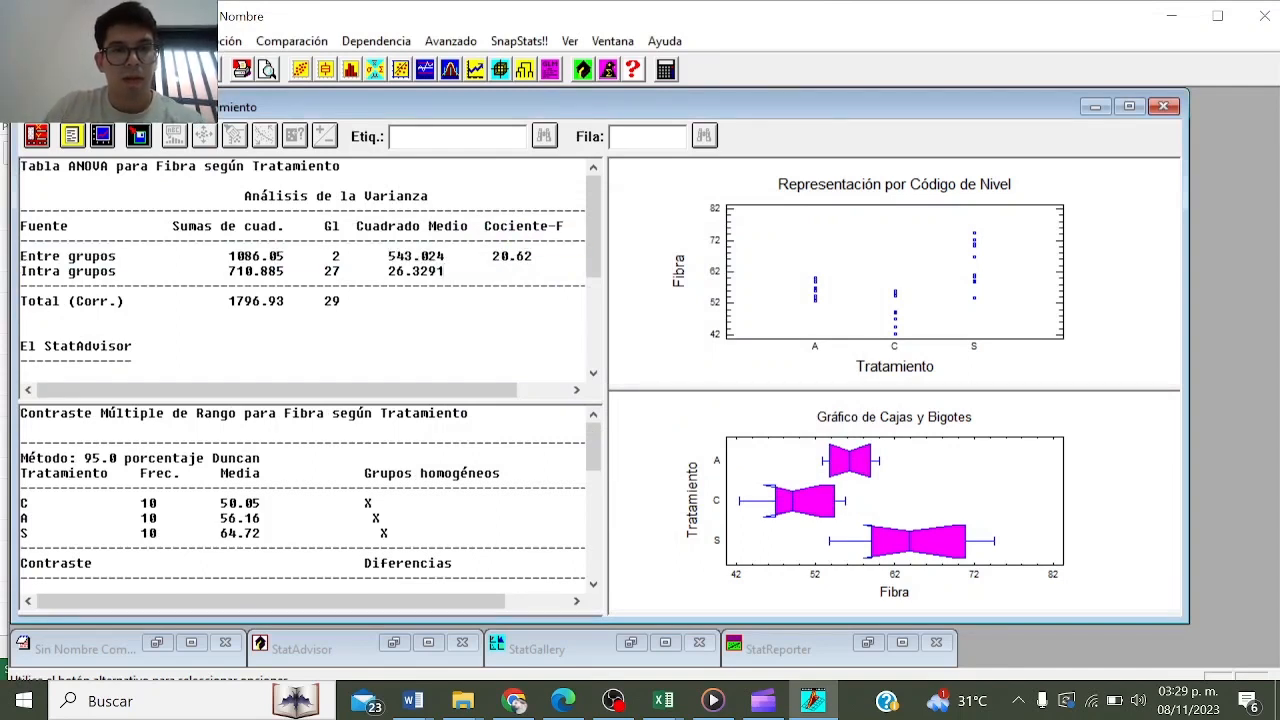
scroll(443, 271, right, 3)
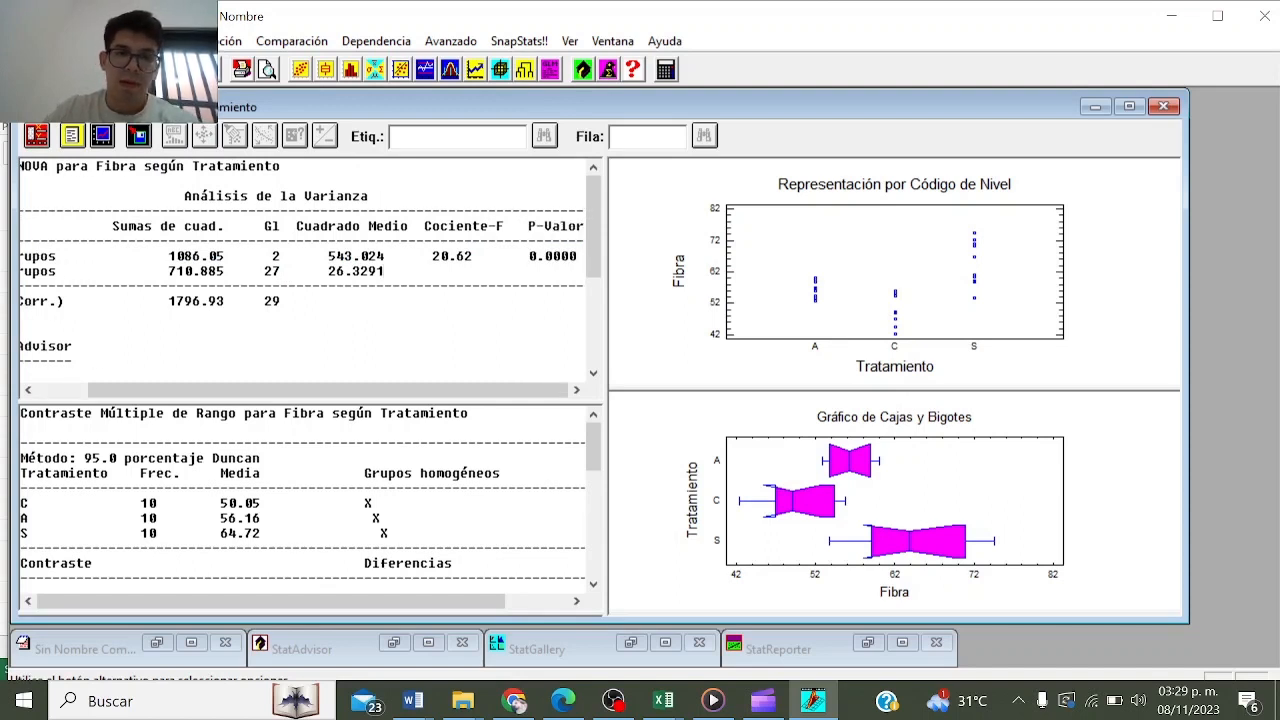
drag(529, 256, 552, 256)
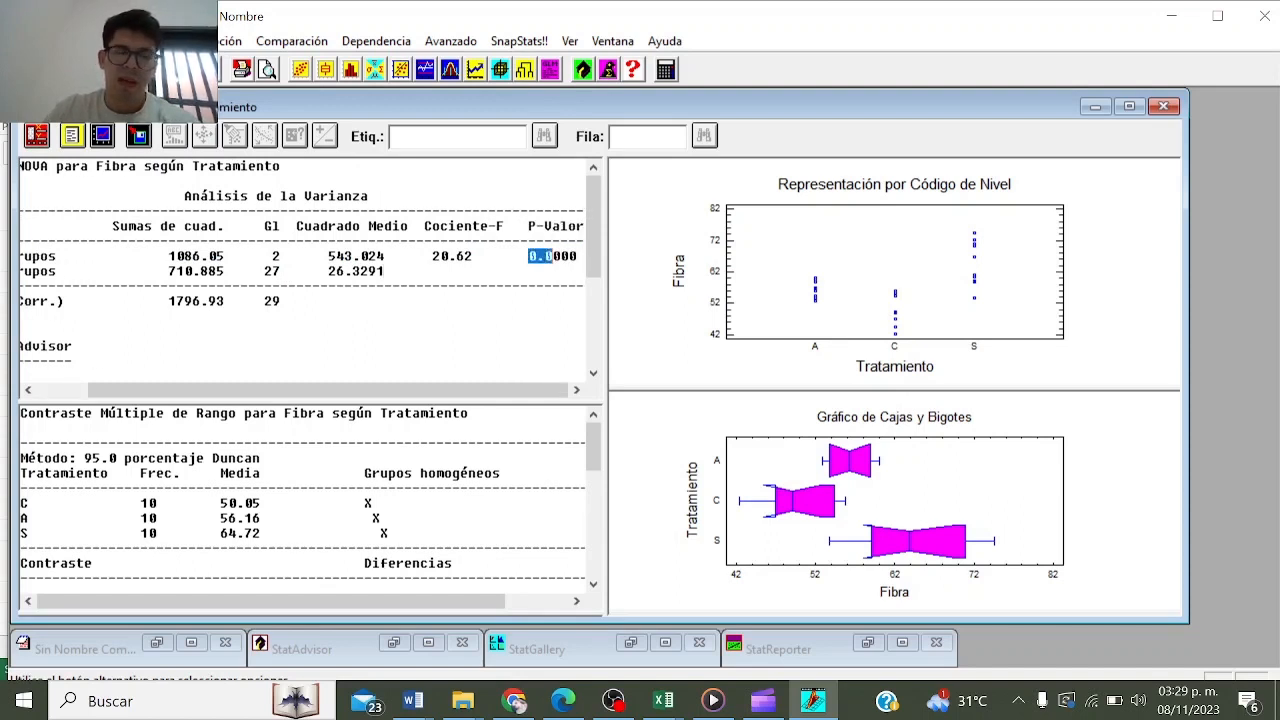
- Switch to the Google Slides presentation in Chrome and review the P-value on the Distribución F de Fisher slide against the Hipótesis slide
click(513, 700)
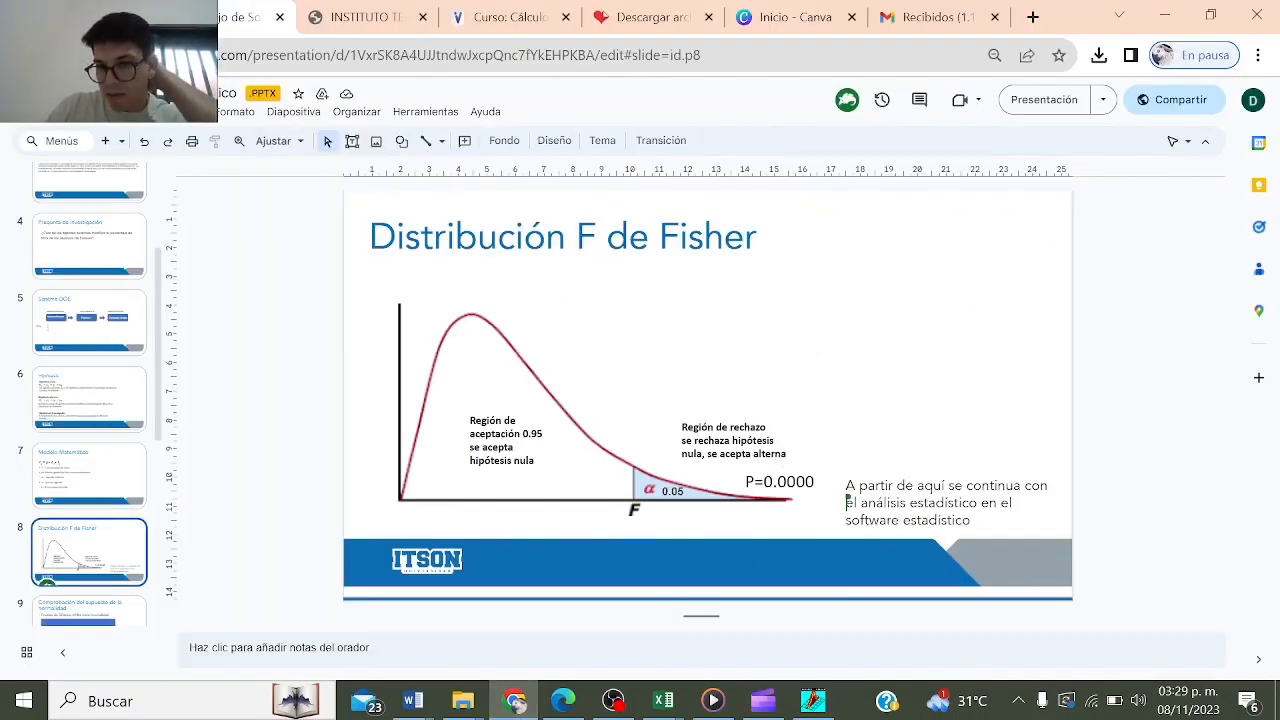
drag(748, 482, 812, 482)
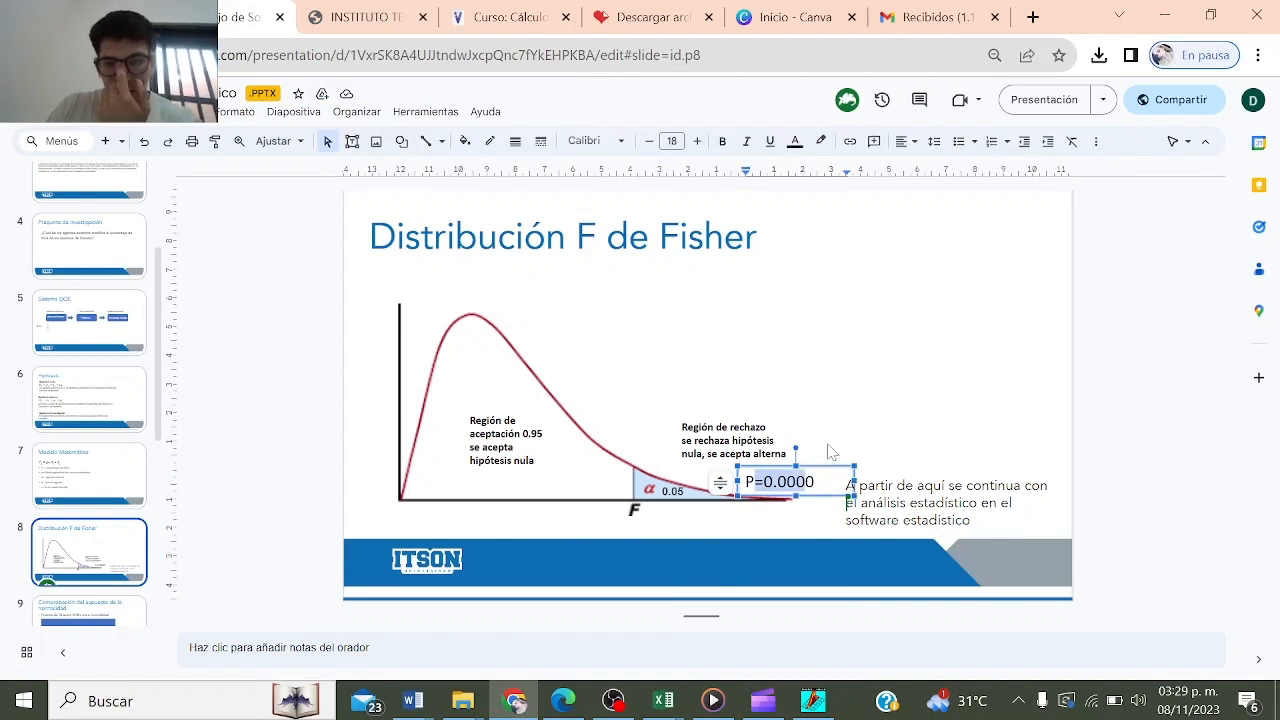
click(831, 449)
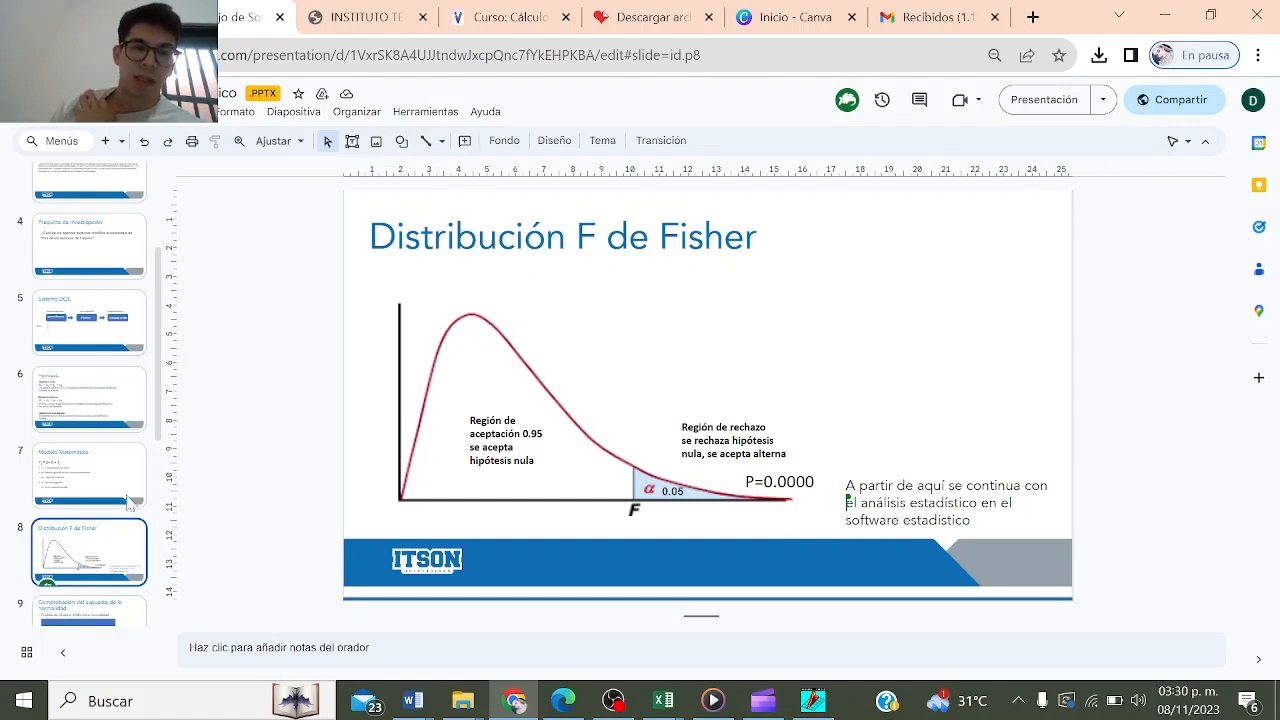
click(127, 497)
click(118, 405)
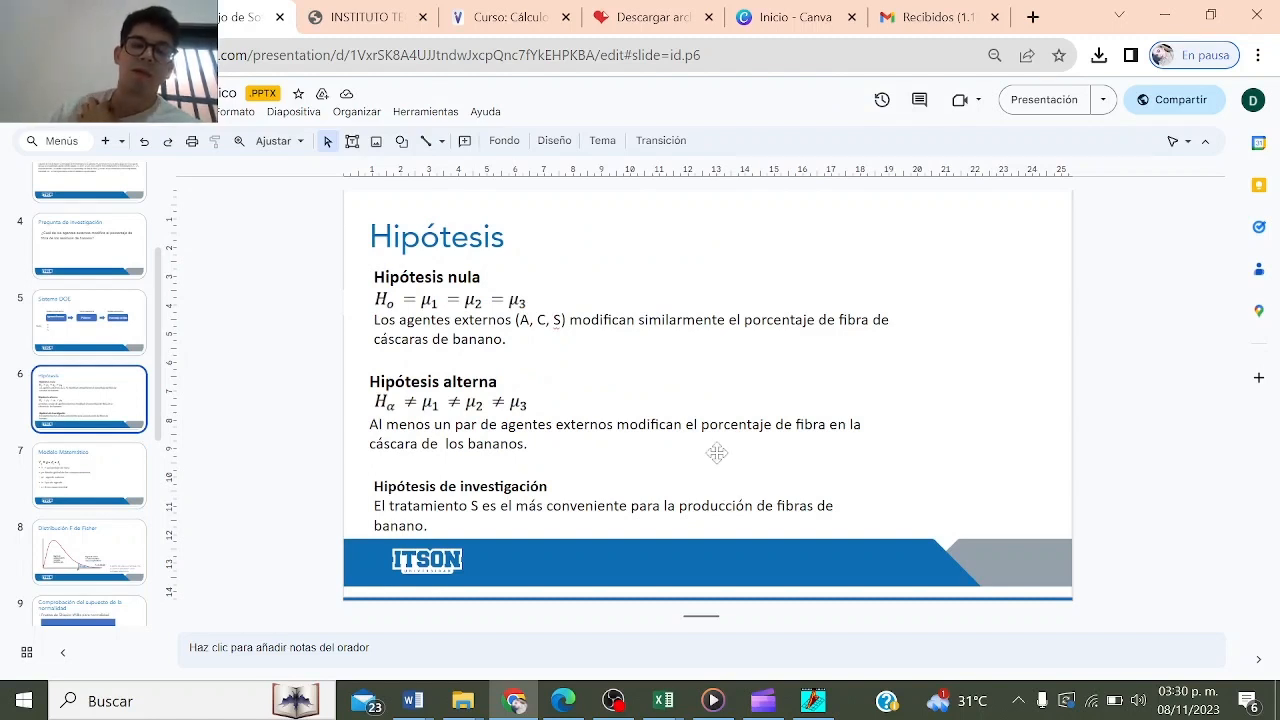
click(91, 542)
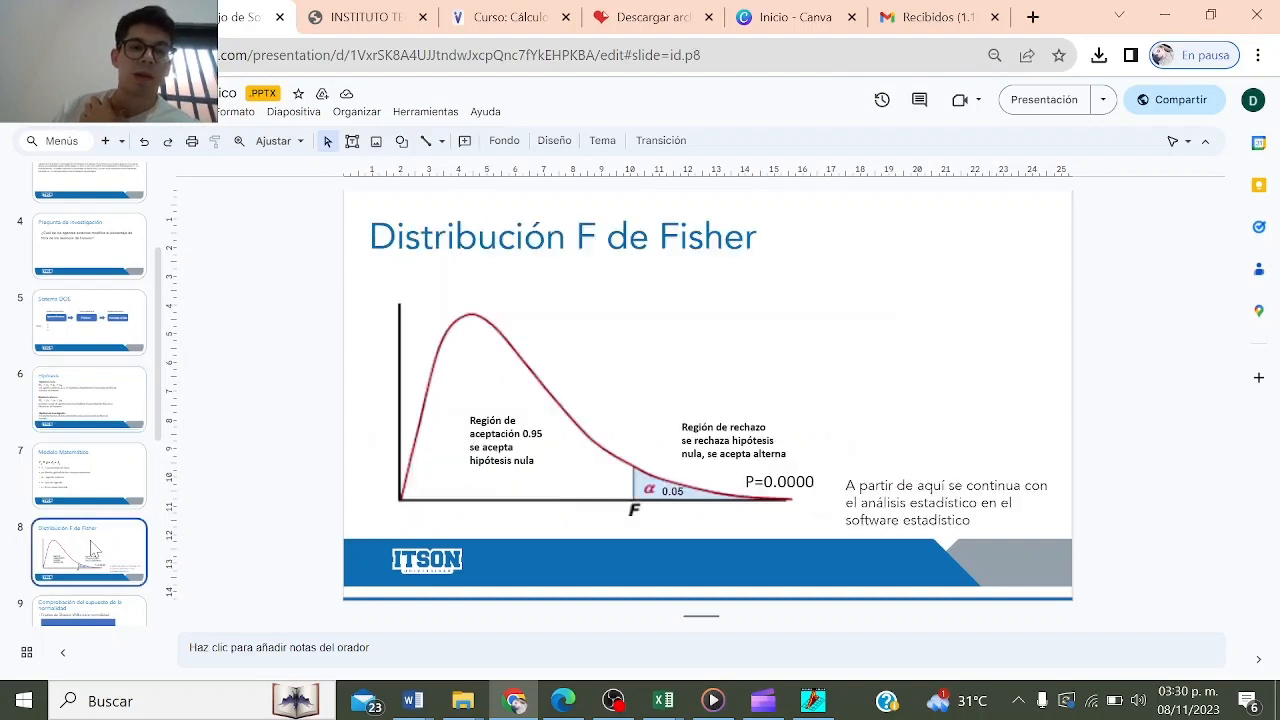
scroll(91, 548, down, 2)
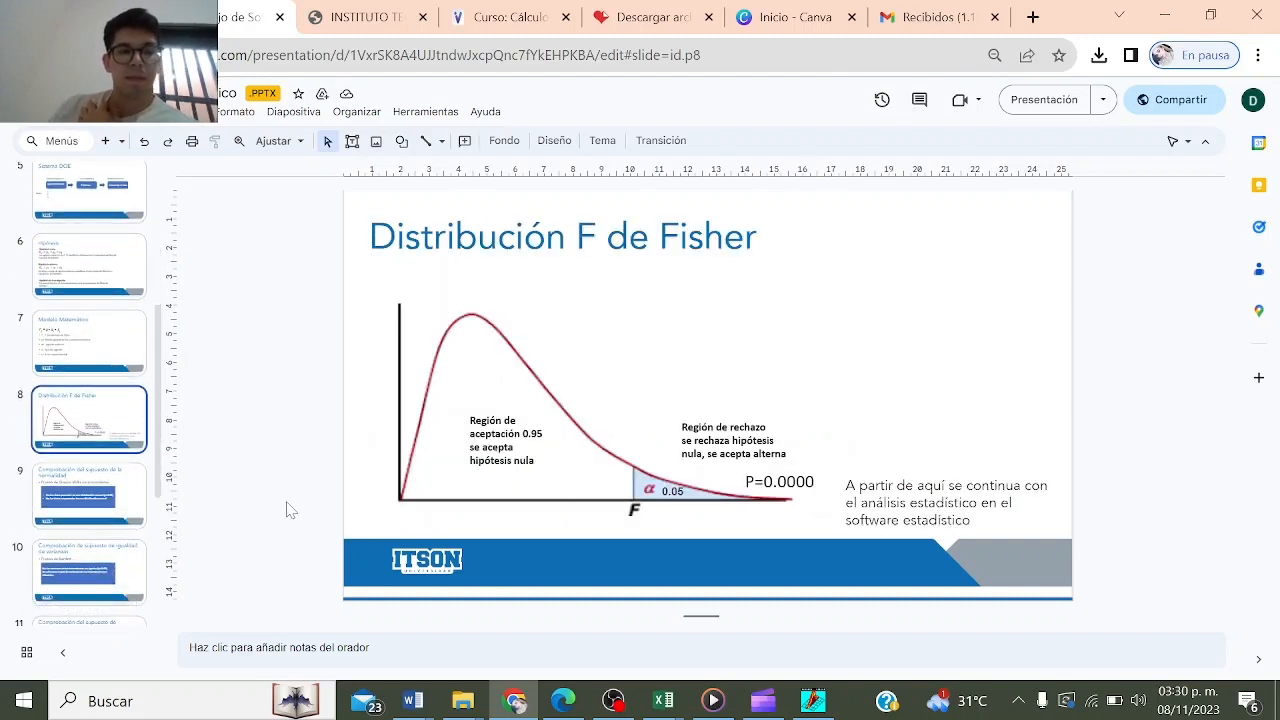
- Return to Statgraphics and examine the Duncan multiple range results, highlighting the row for treatment S
click(812, 703)
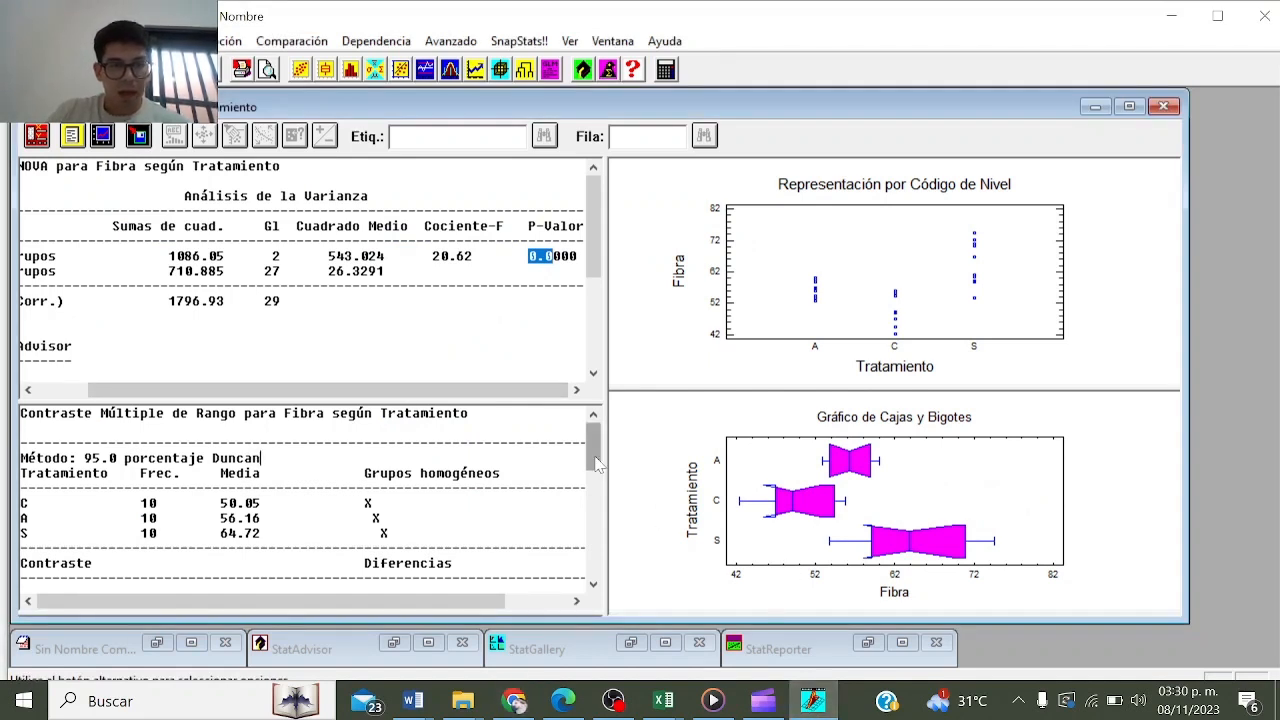
drag(596, 462, 597, 479)
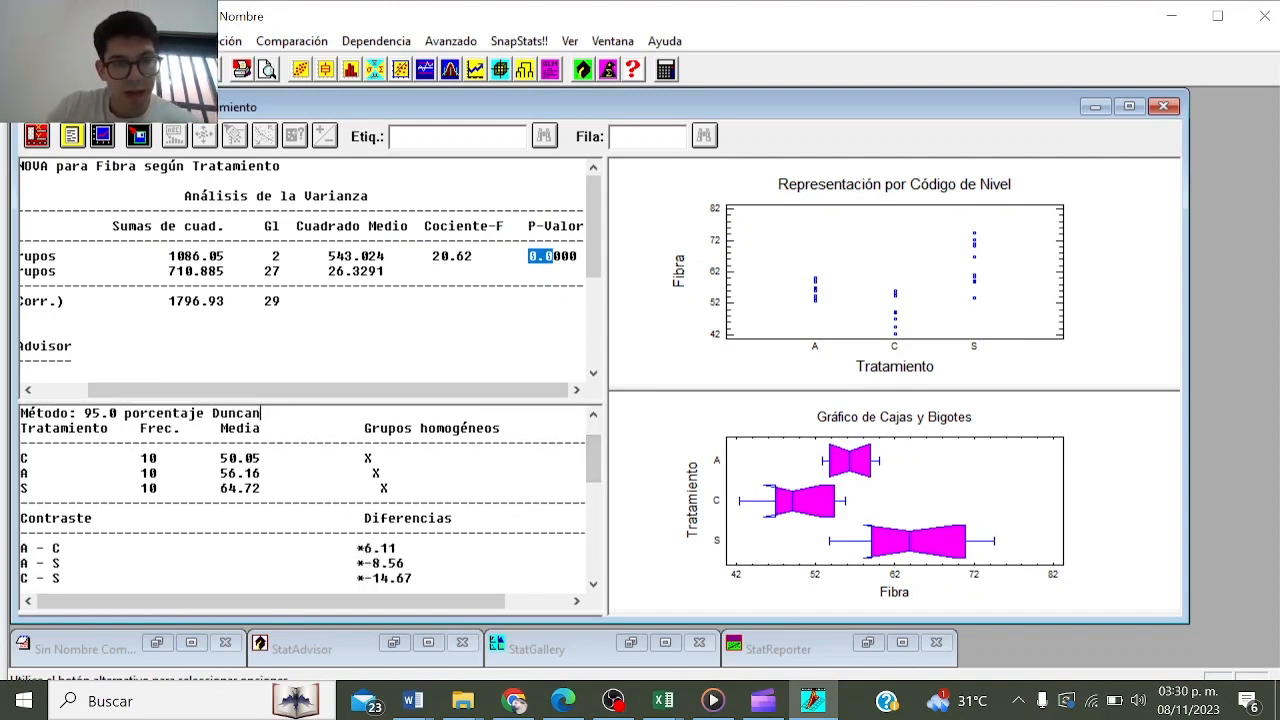
mouse_move(283, 607)
mouse_down()
mouse_move(305, 607)
mouse_move(262, 608)
mouse_up()
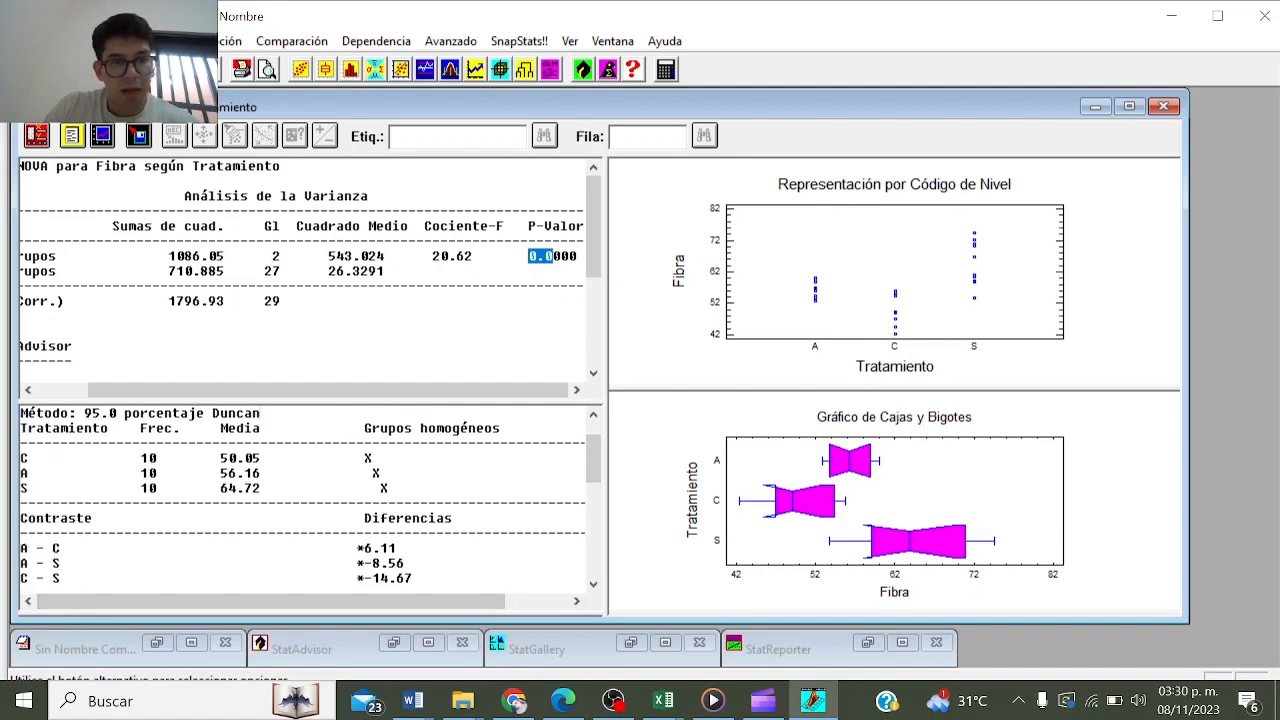
double_click(240, 488)
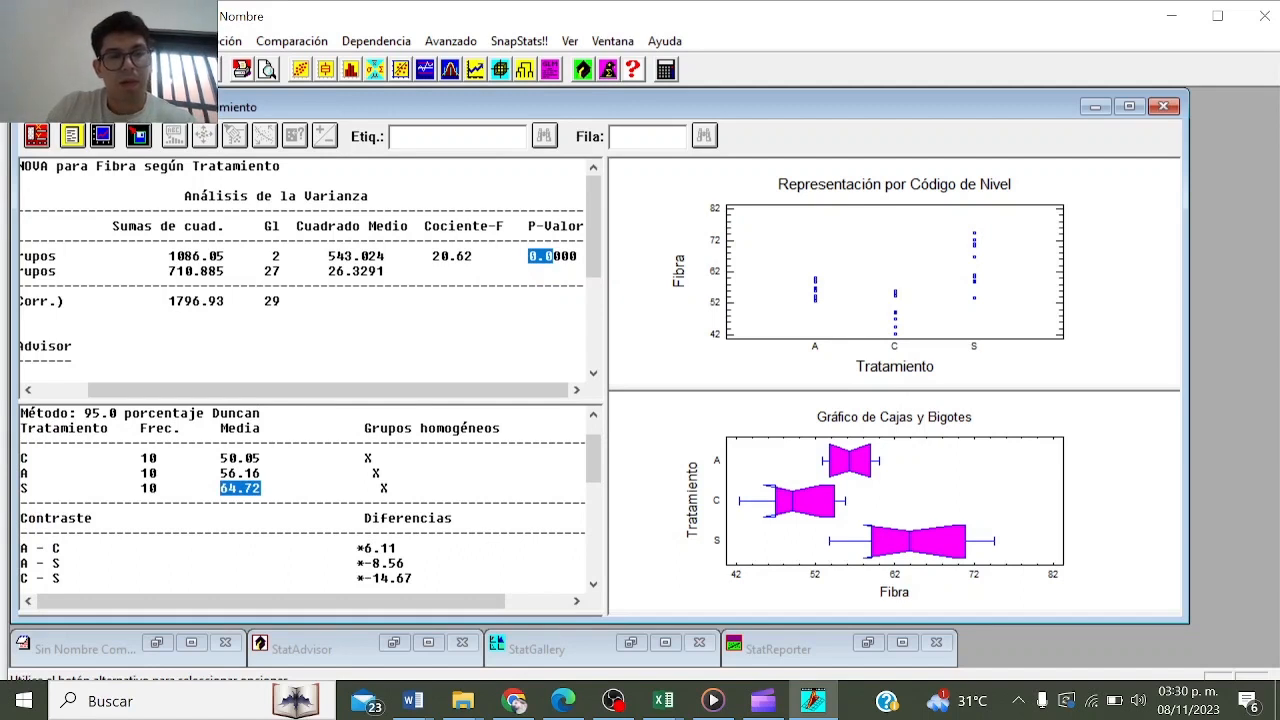
click(148, 488)
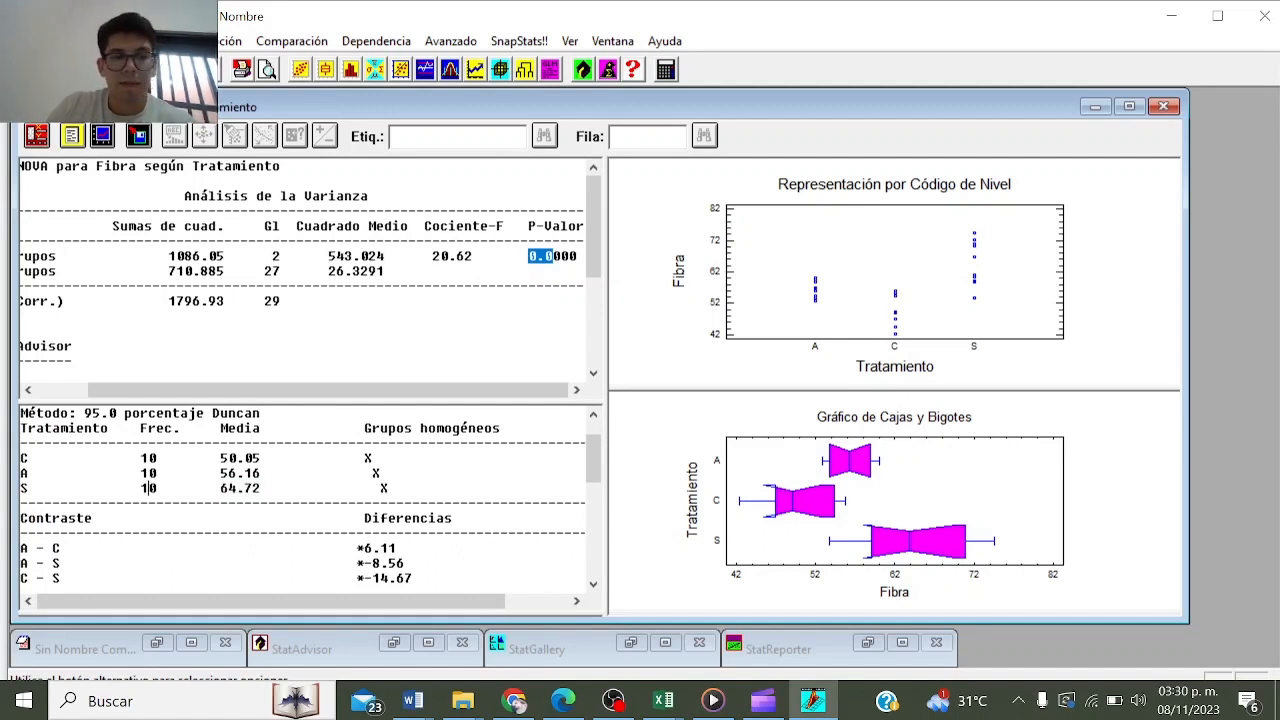
drag(20, 488, 388, 488)
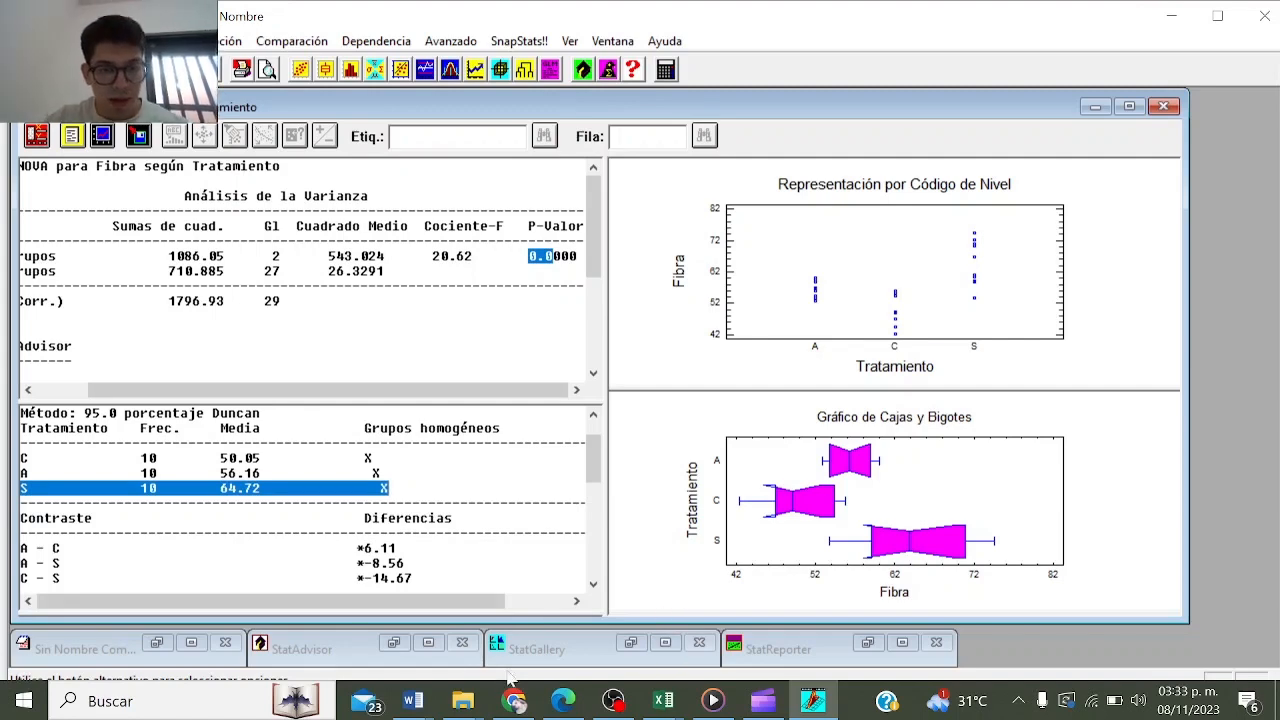
- Switch to the Google Slides presentation in Chrome and review the Shapiro-Wilks hypotheses on the normality assumption slide
click(514, 700)
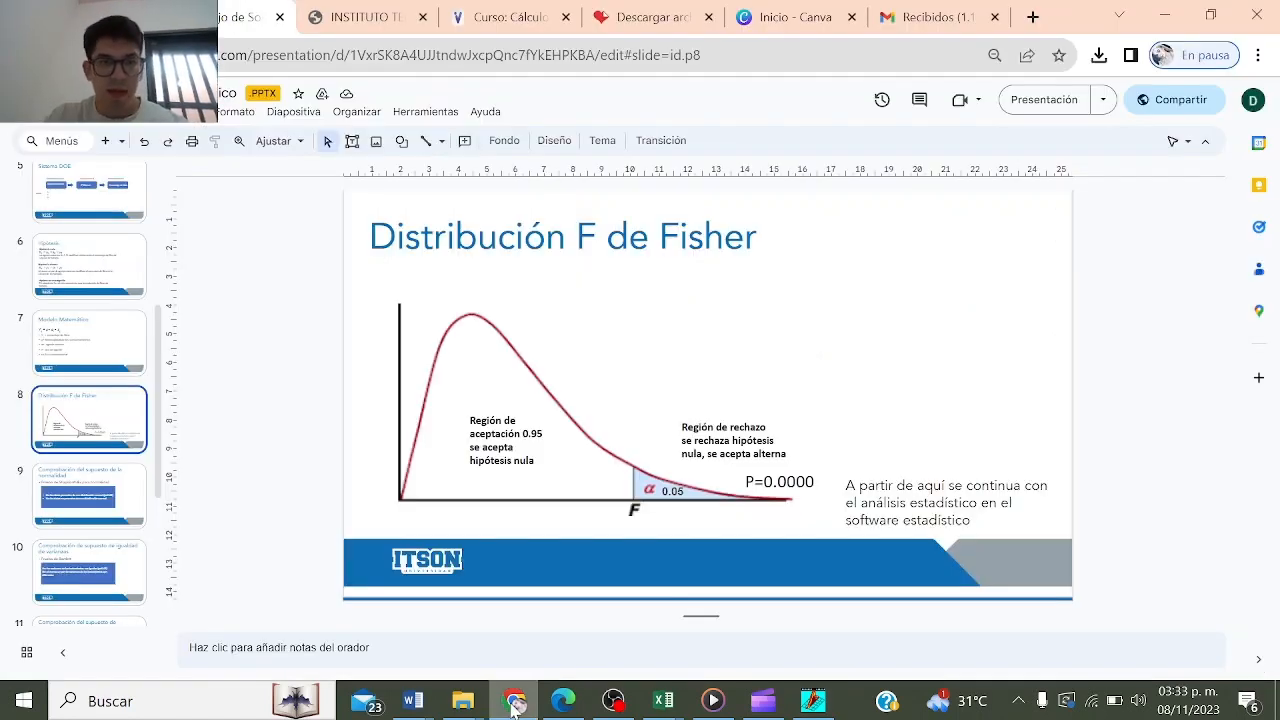
click(96, 477)
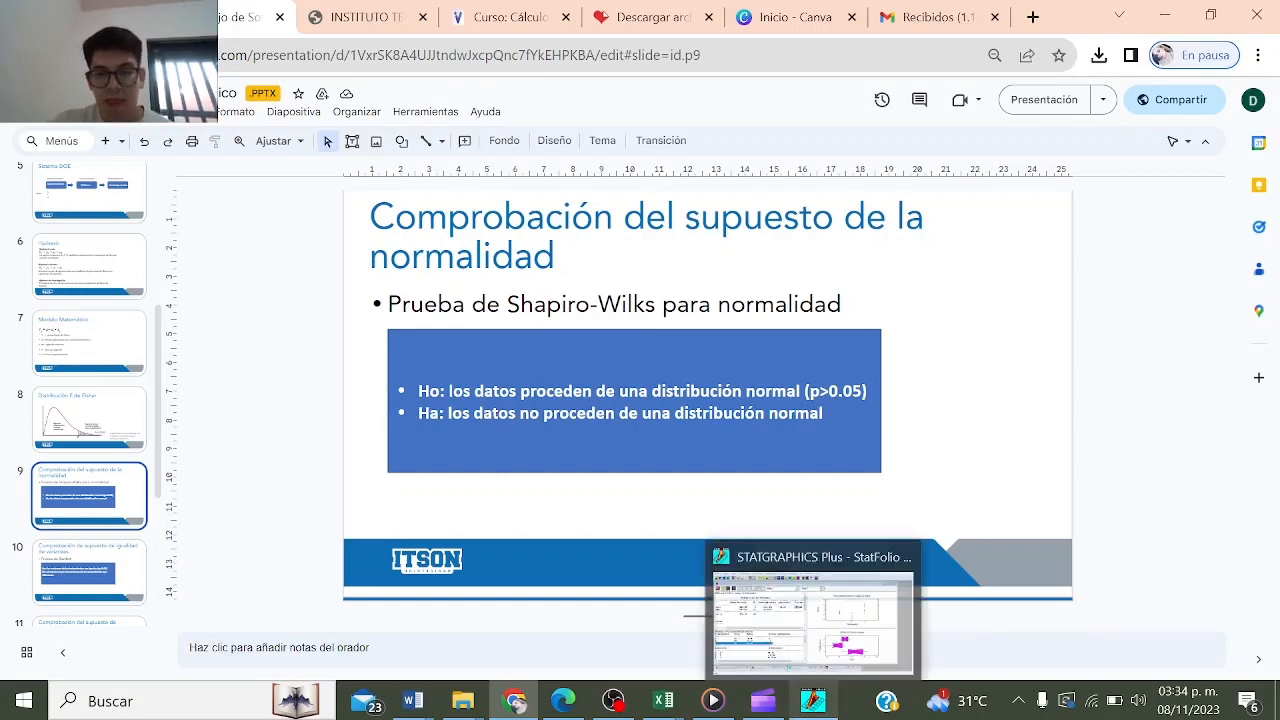
- Return to Statgraphics and save the ANOVA residuals (Residuos) to the variable RESIDUALS
click(813, 702)
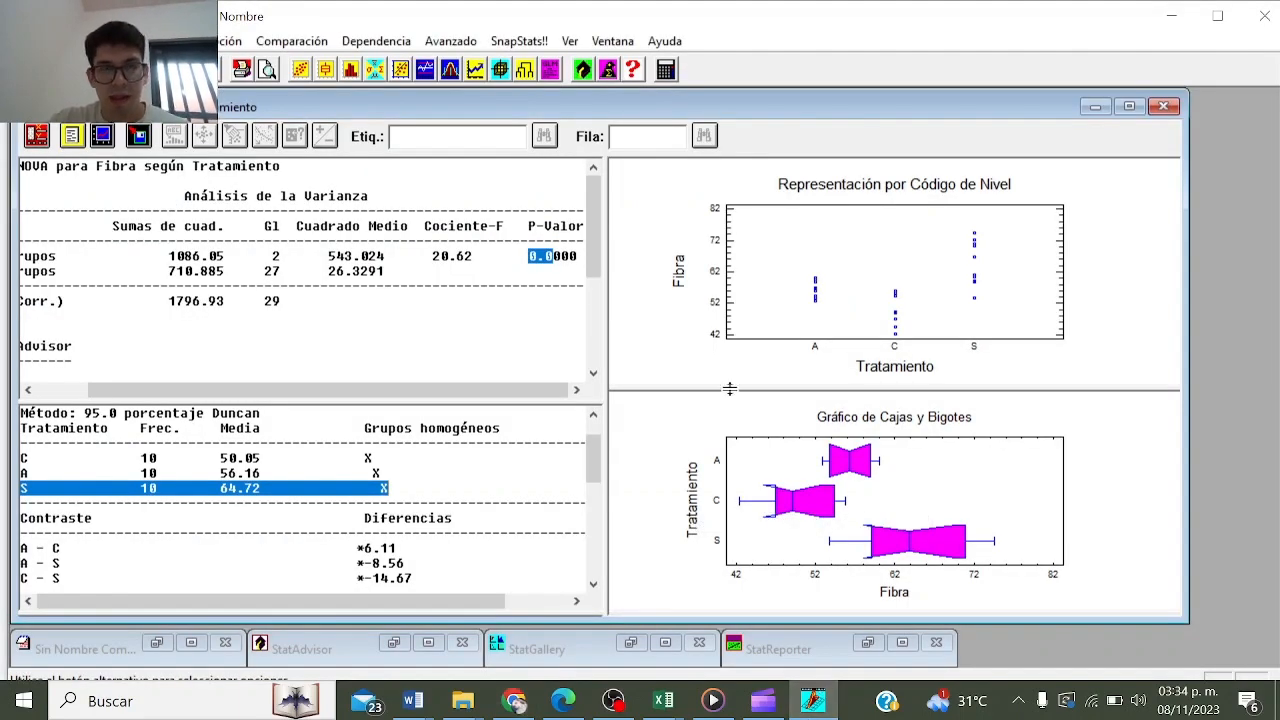
click(138, 136)
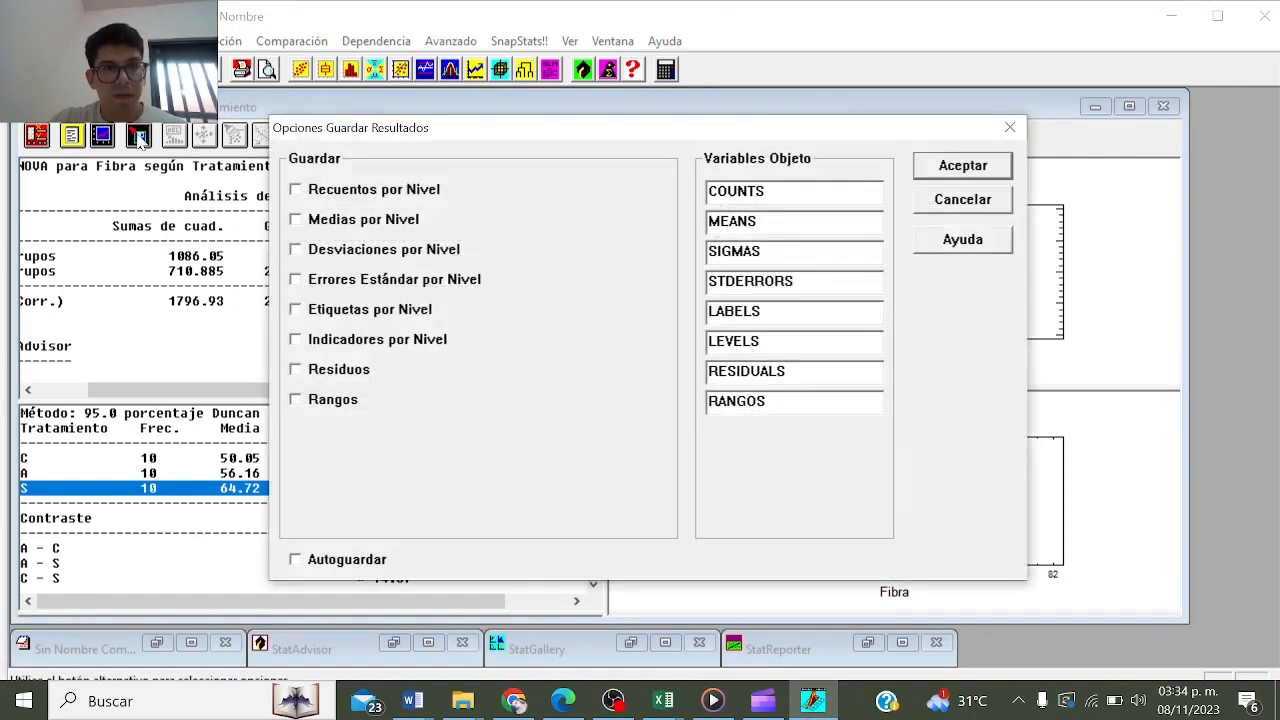
click(295, 369)
click(946, 164)
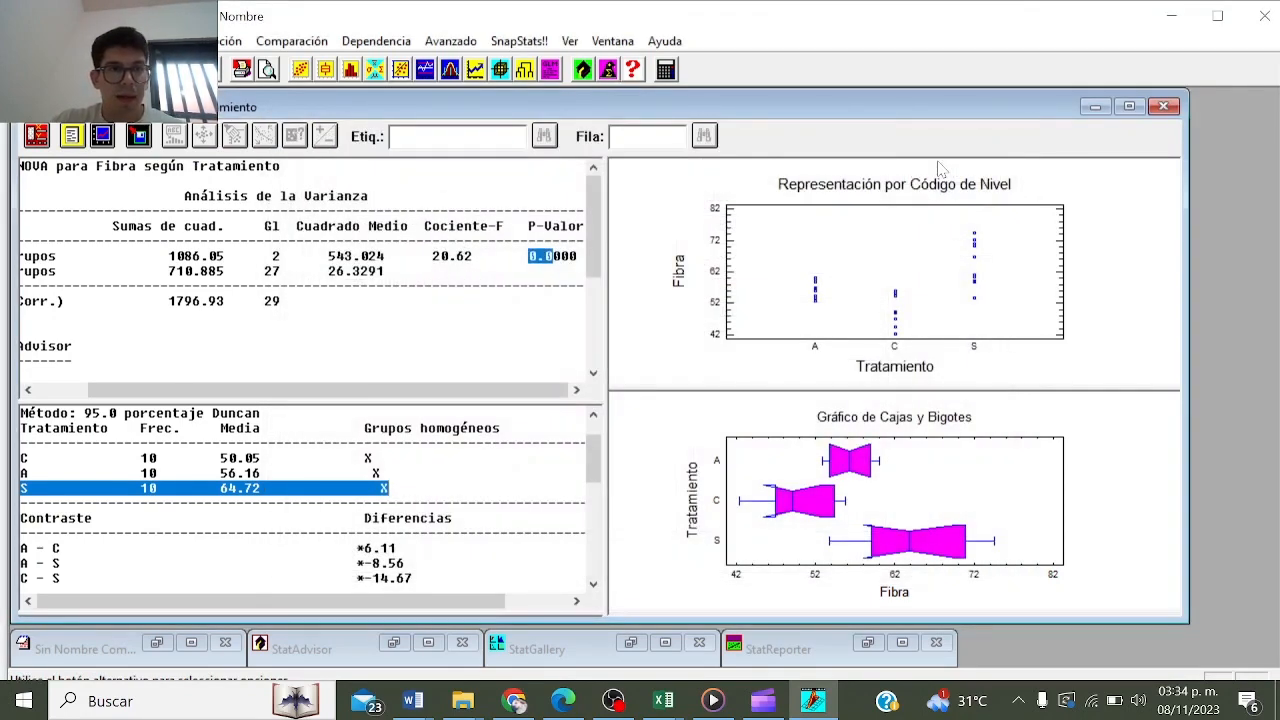
- Run an Análisis Unidimensional for numeric data with RESIDUALS as the data variable
click(226, 44)
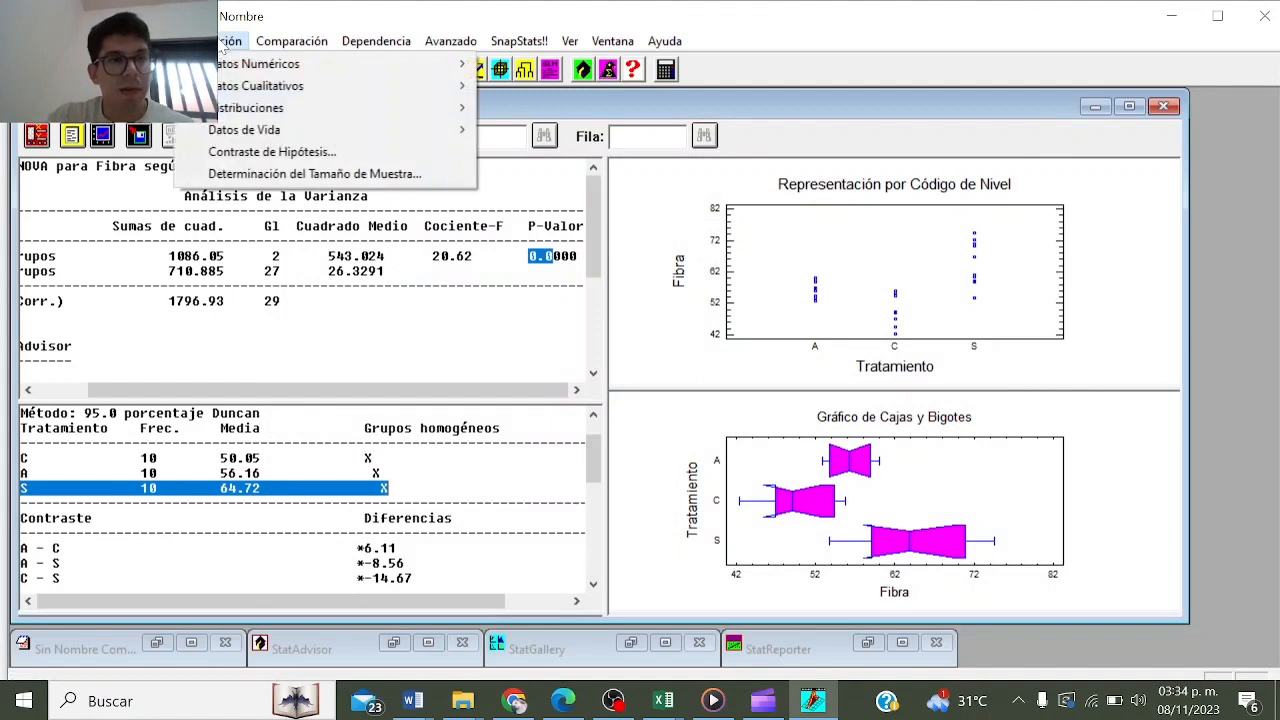
mouse_move(261, 70)
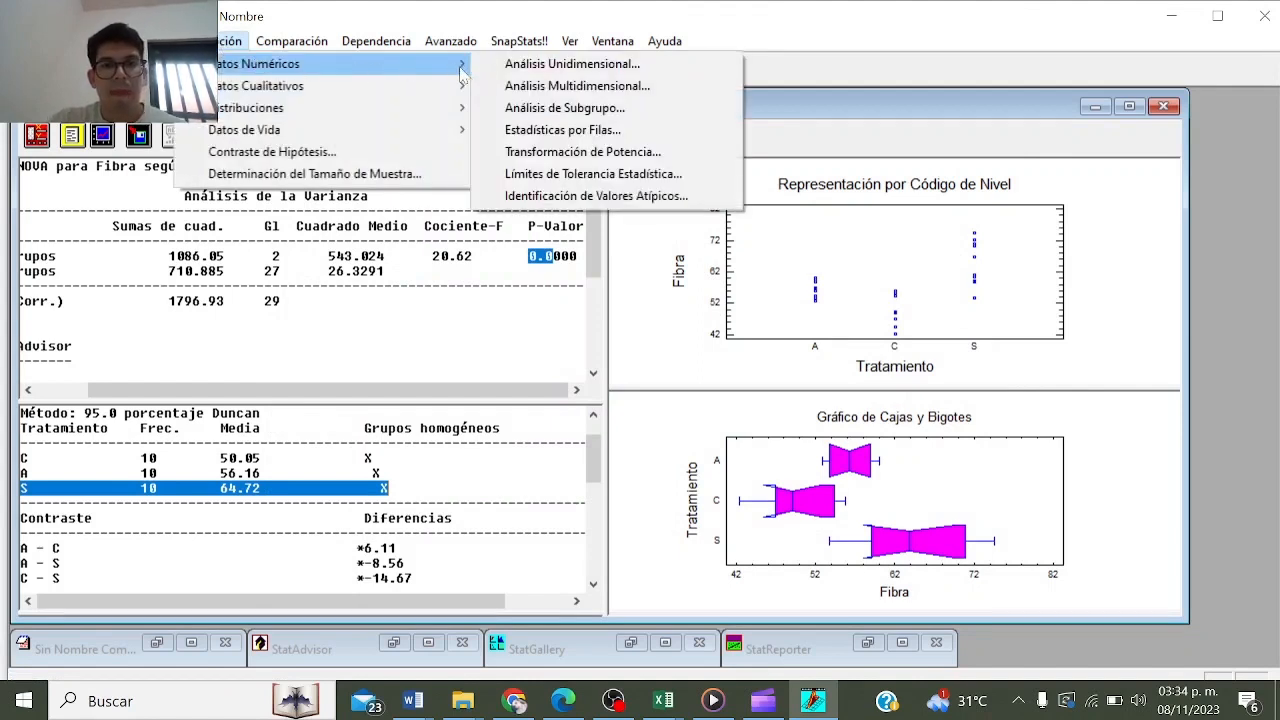
click(514, 66)
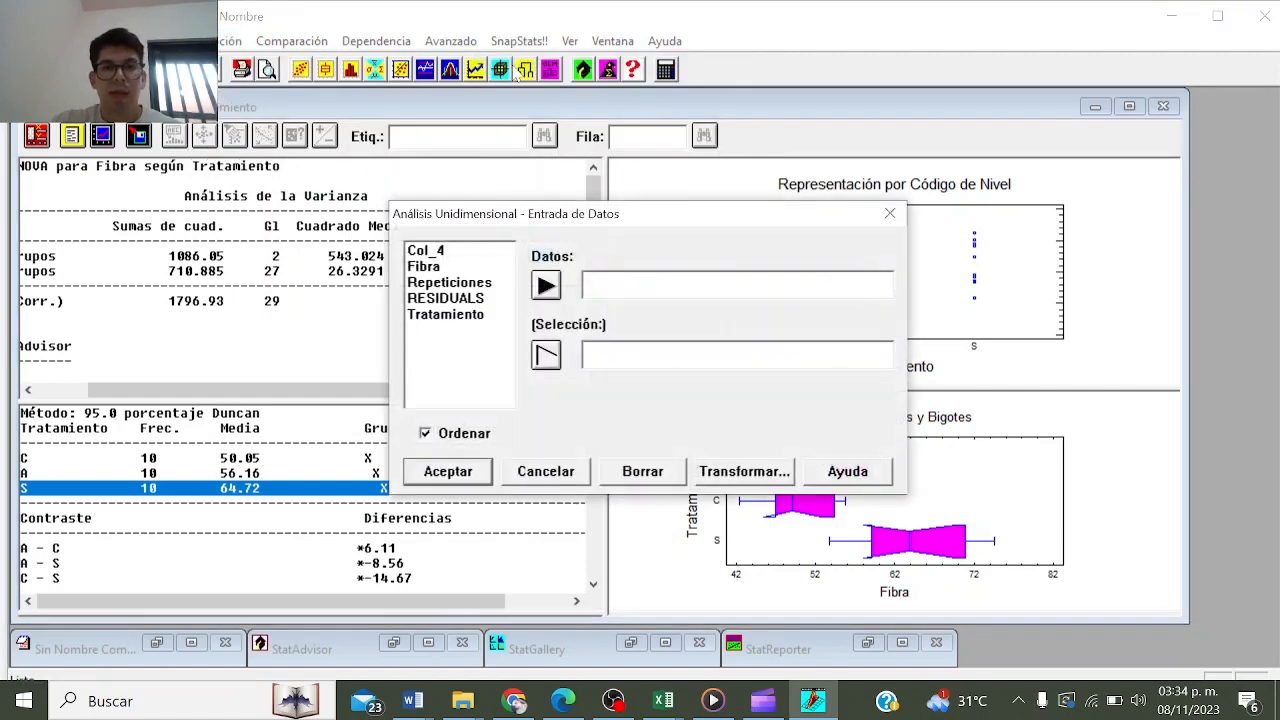
click(468, 298)
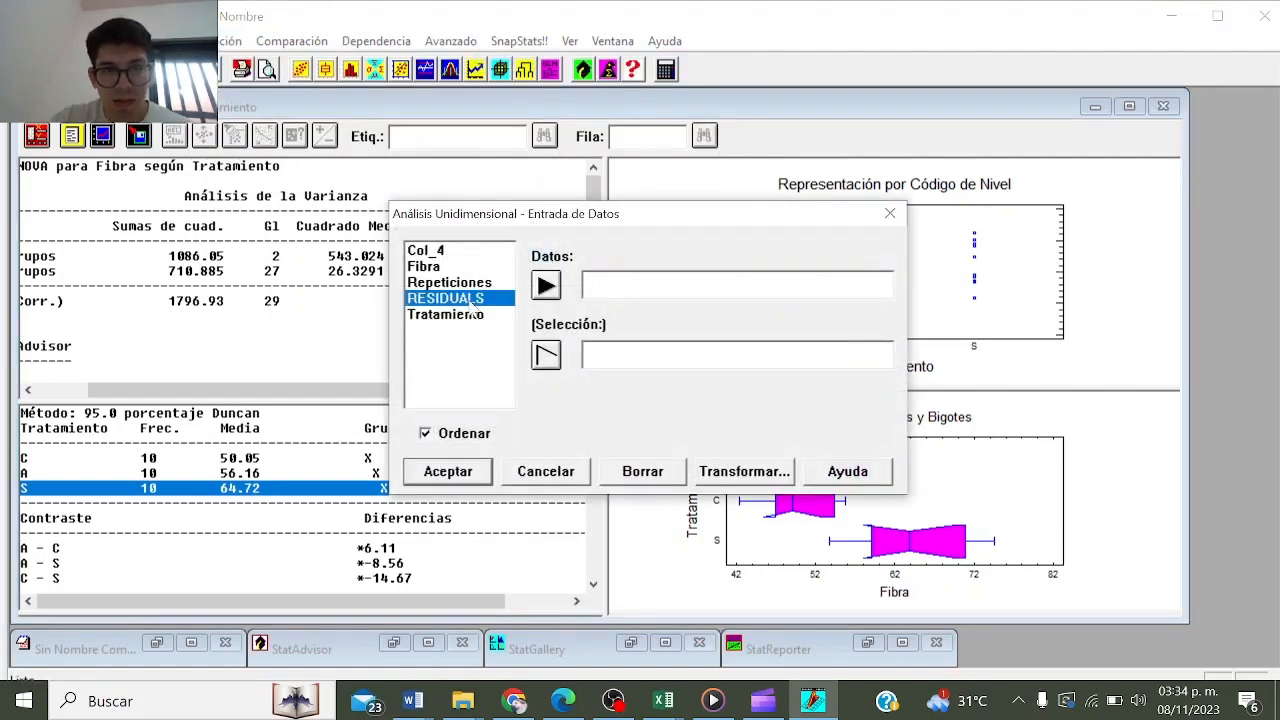
click(546, 286)
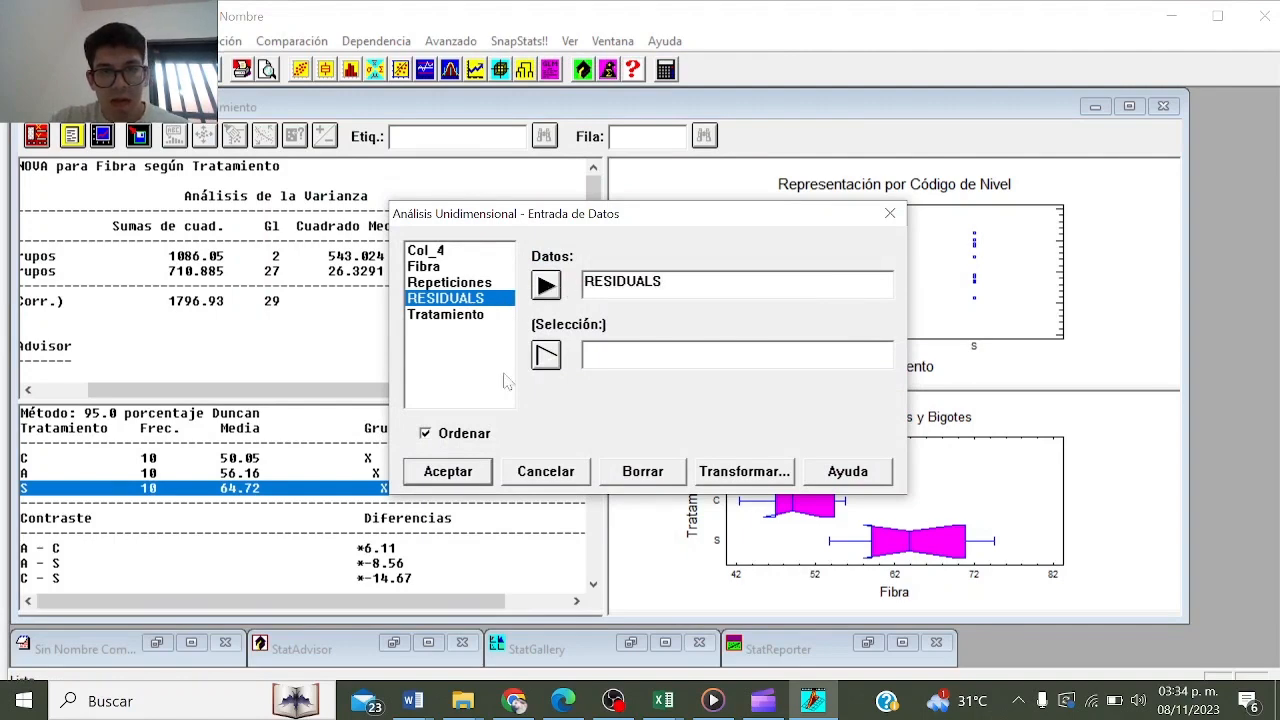
click(450, 470)
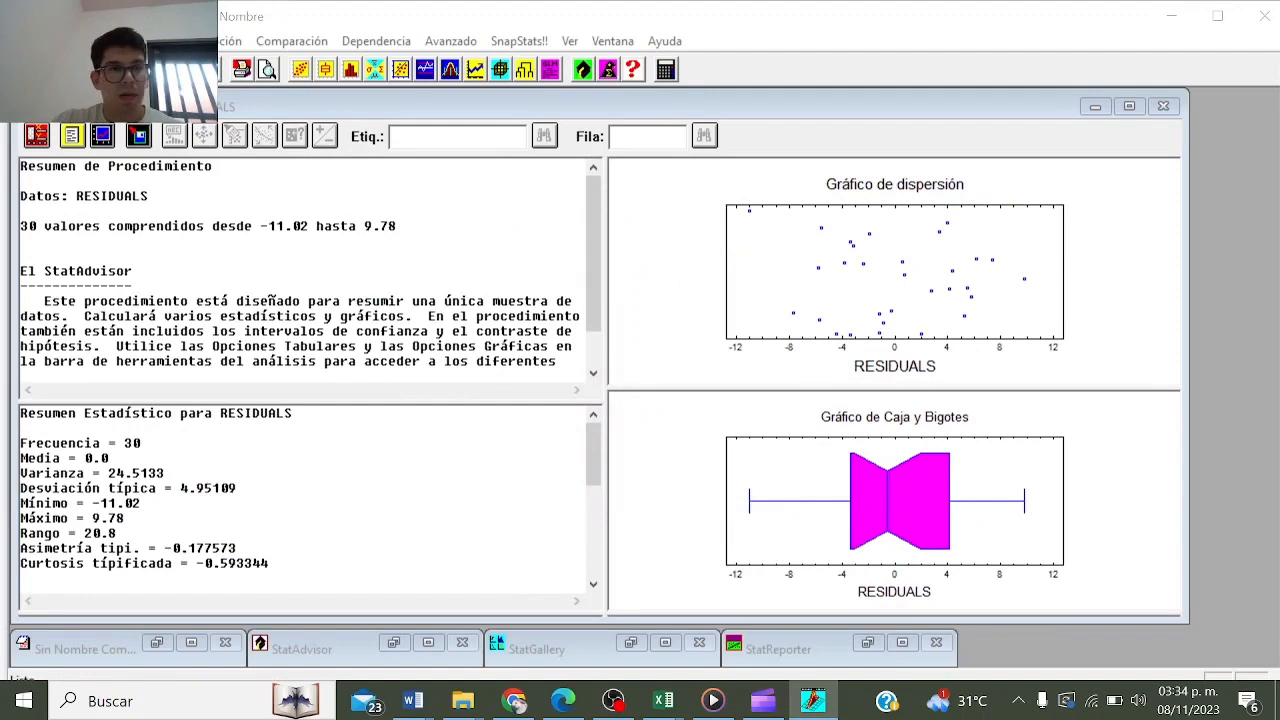
- Replace the Dispersión and Caja y Bigotes graphs of the RESIDUALS analysis with only the Gráfico de Probabilidad
click(71, 136)
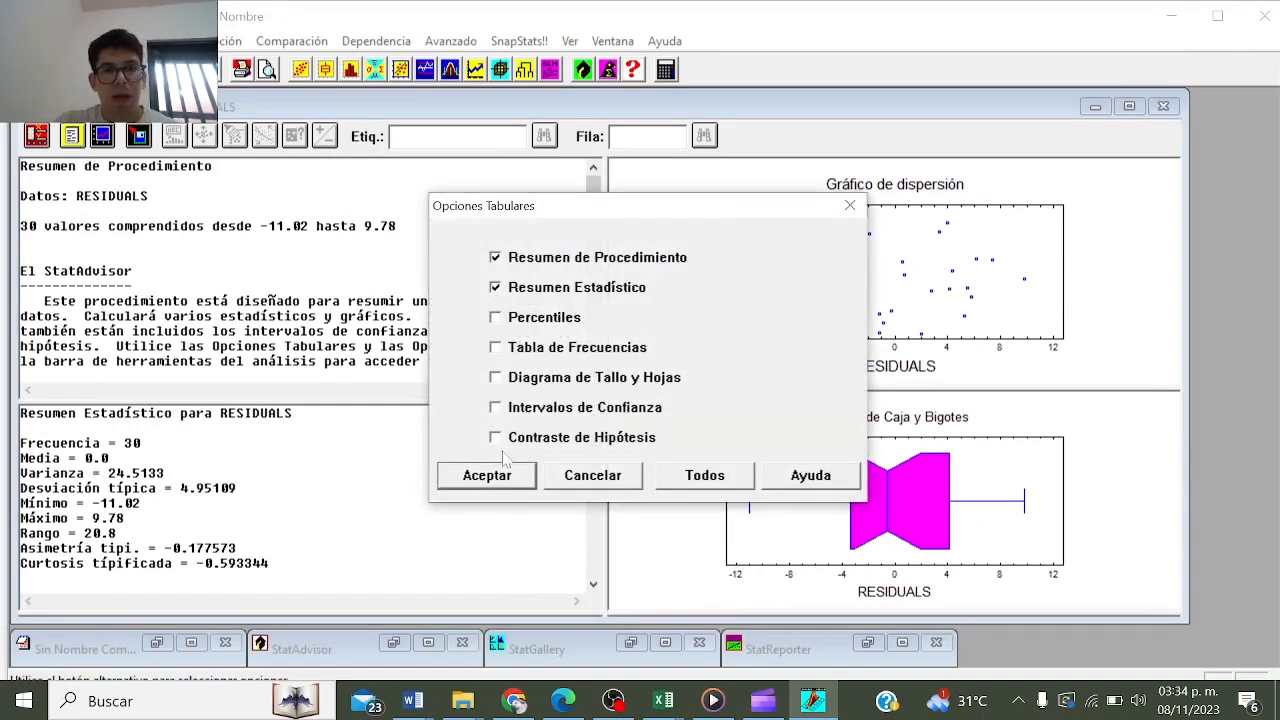
click(594, 478)
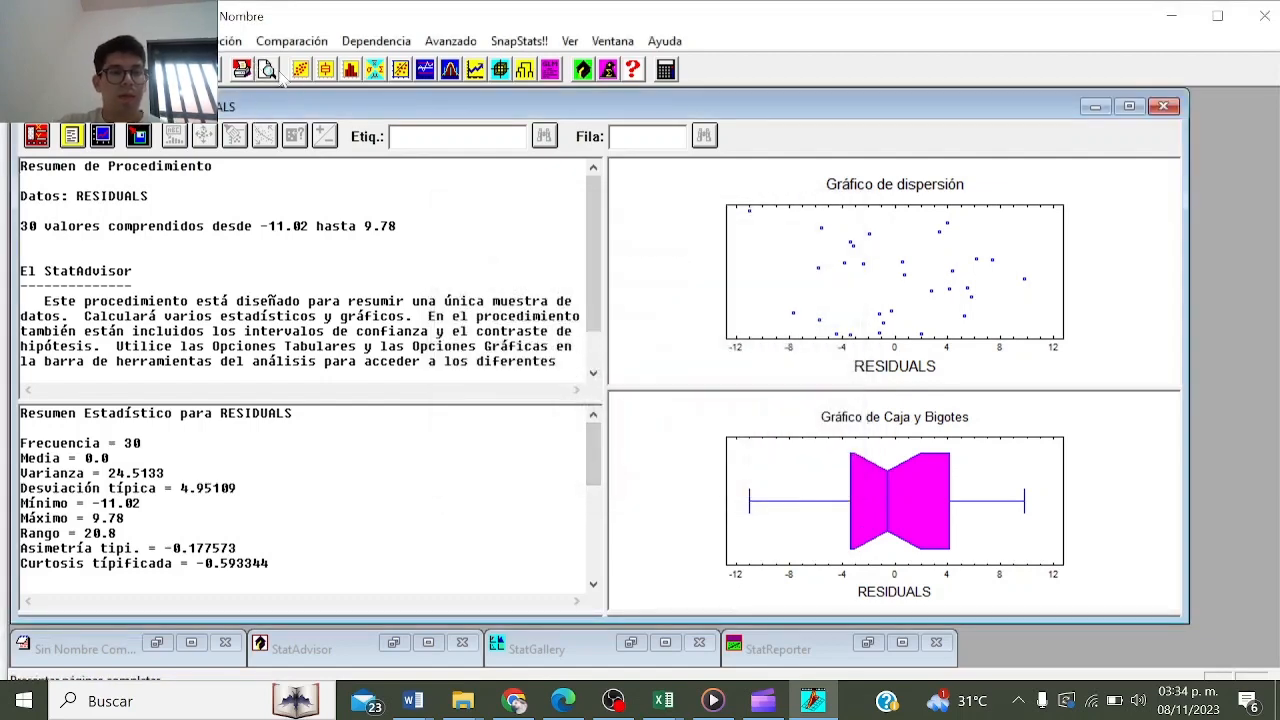
click(102, 136)
click(495, 258)
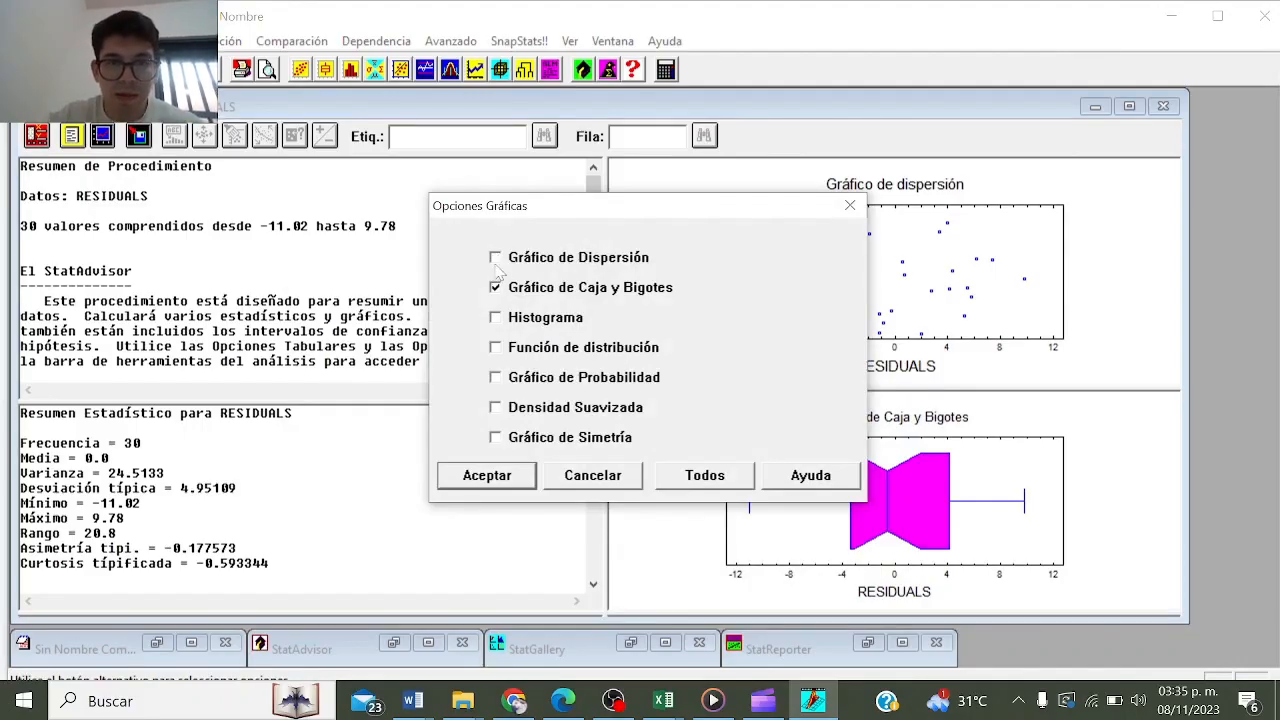
click(495, 288)
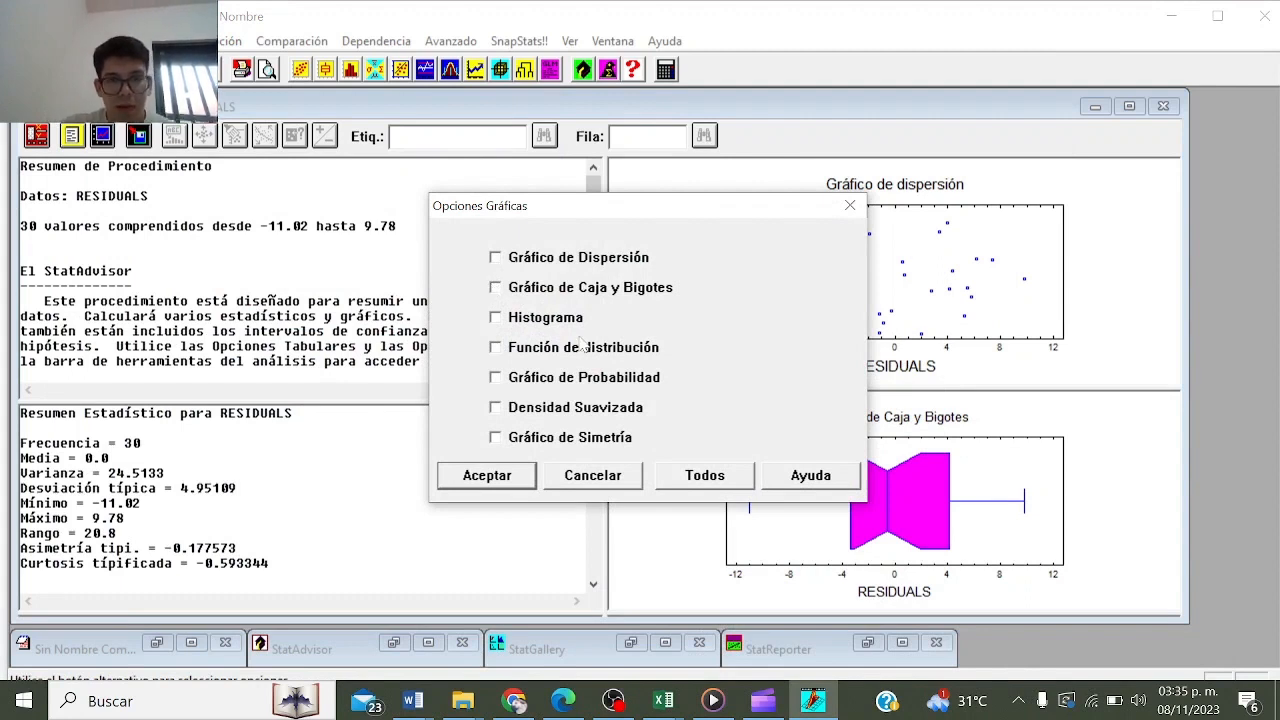
click(495, 378)
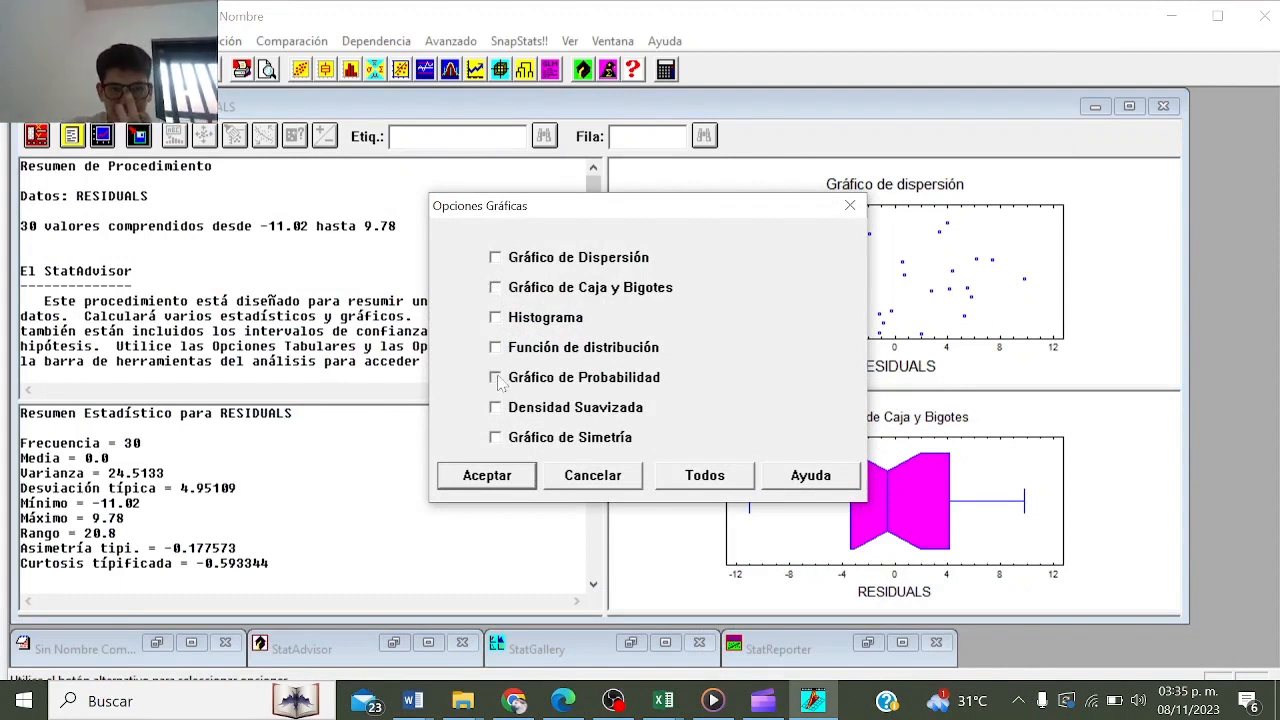
click(494, 476)
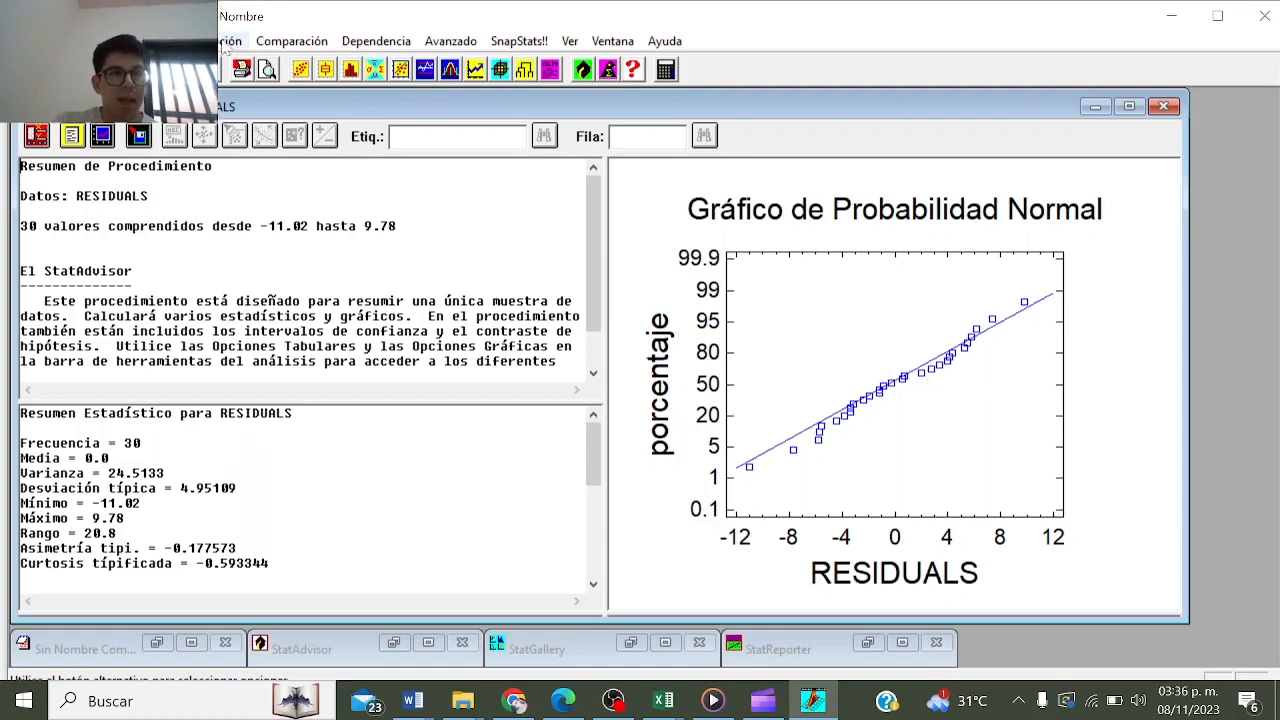
- Run Ajuste de Distribuciones for uncensored data (Datos no censurados) with RESIDUALS as the data variable
click(228, 41)
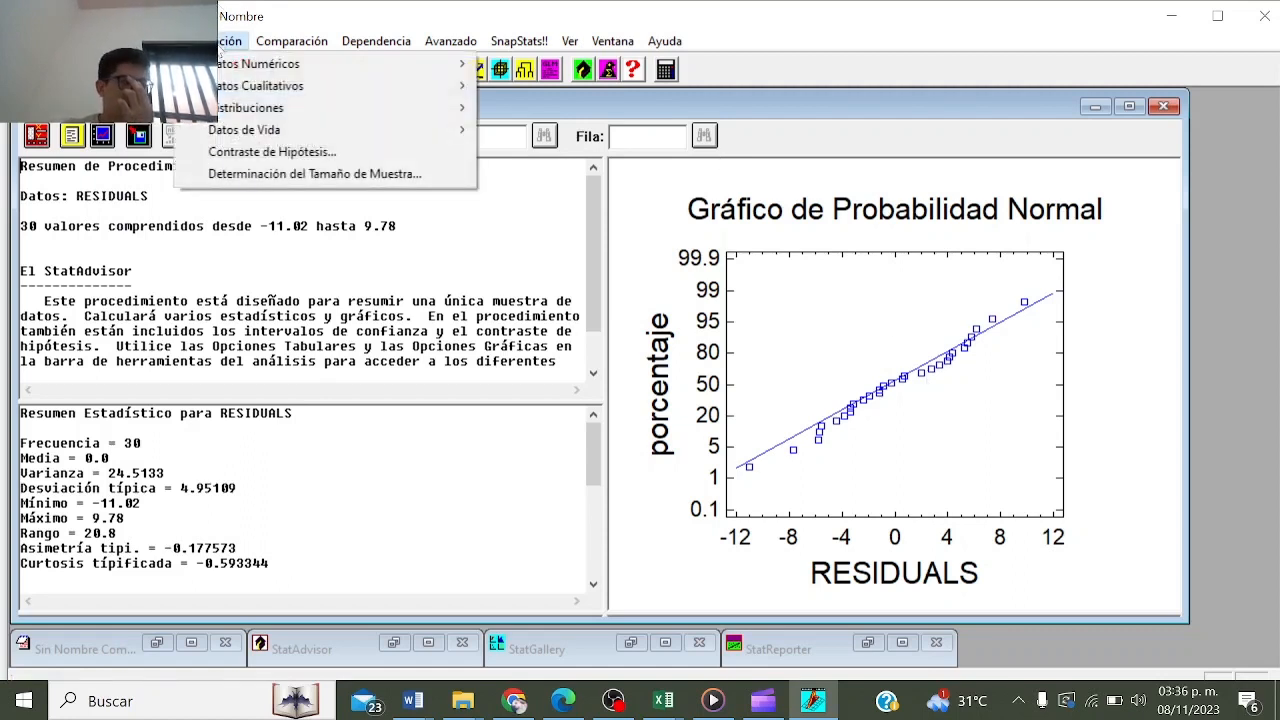
mouse_move(290, 115)
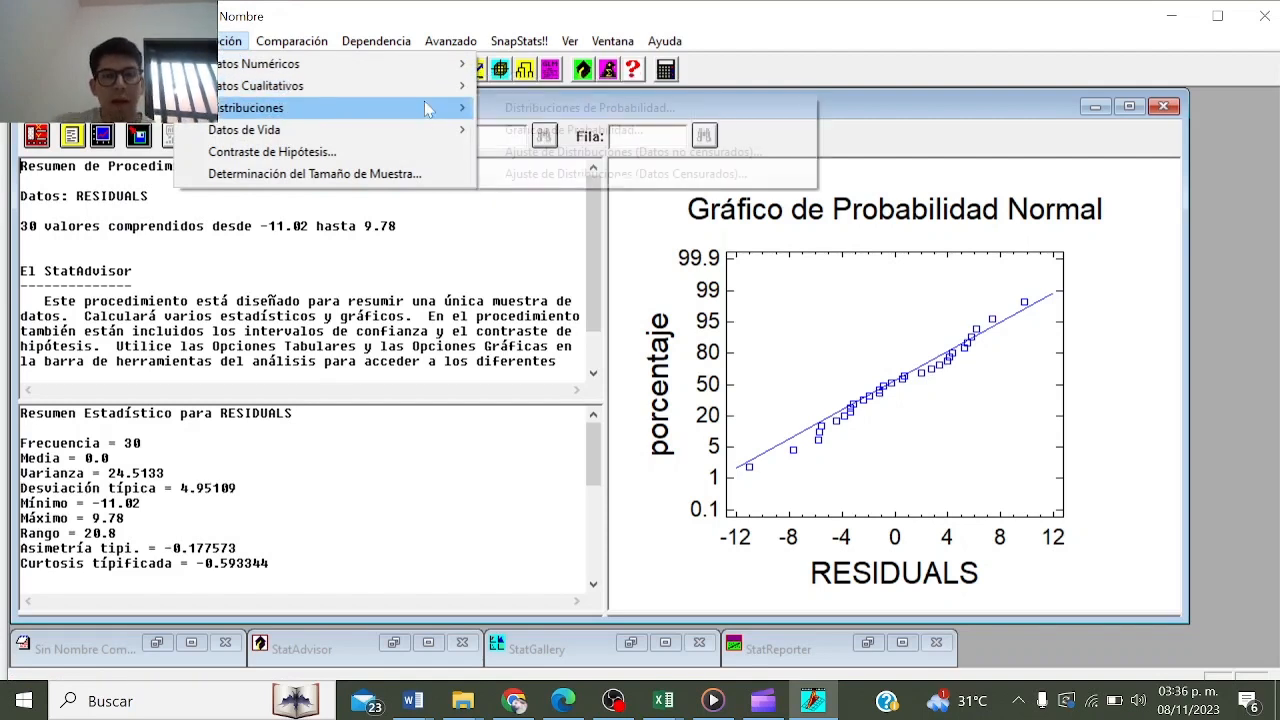
mouse_move(447, 129)
mouse_move(456, 108)
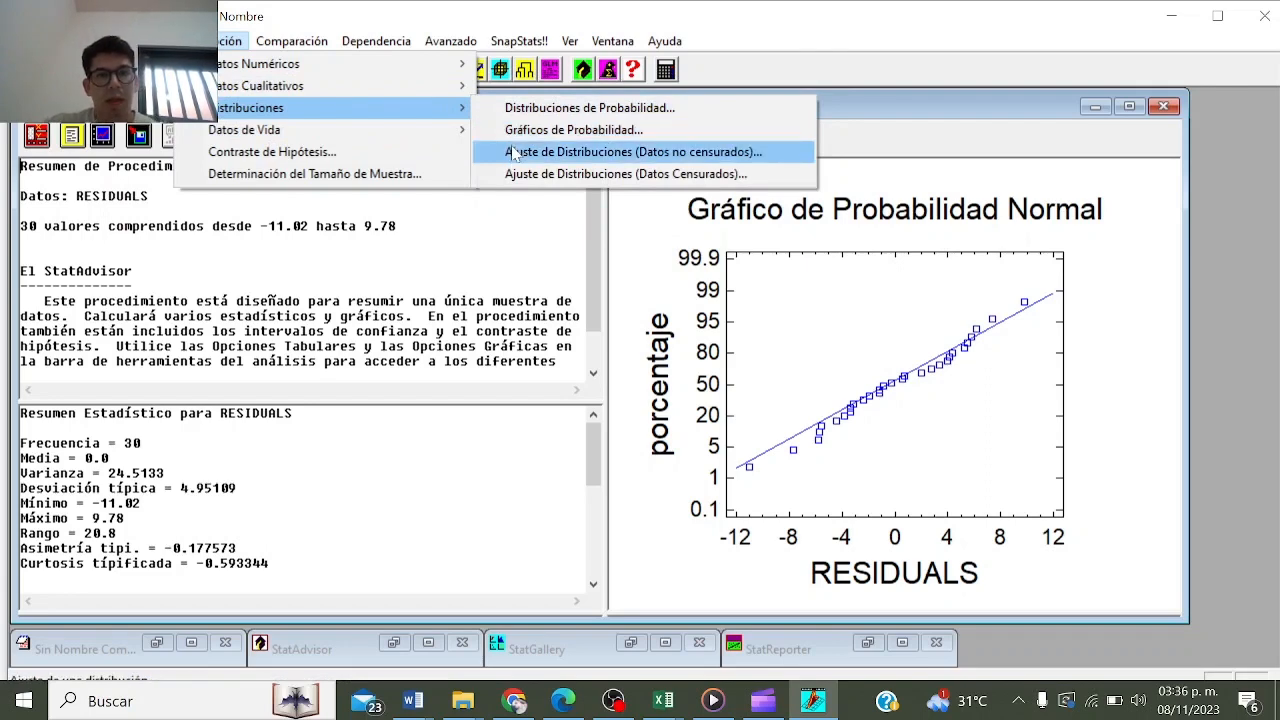
click(513, 152)
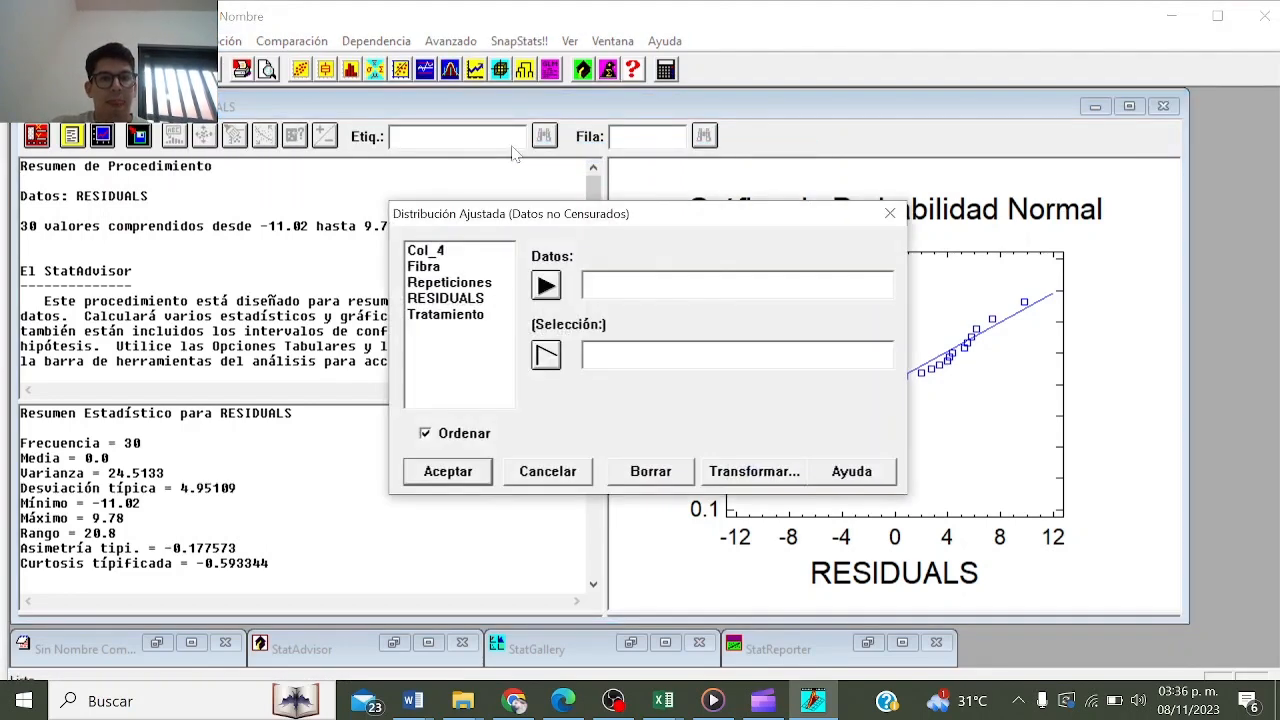
click(463, 299)
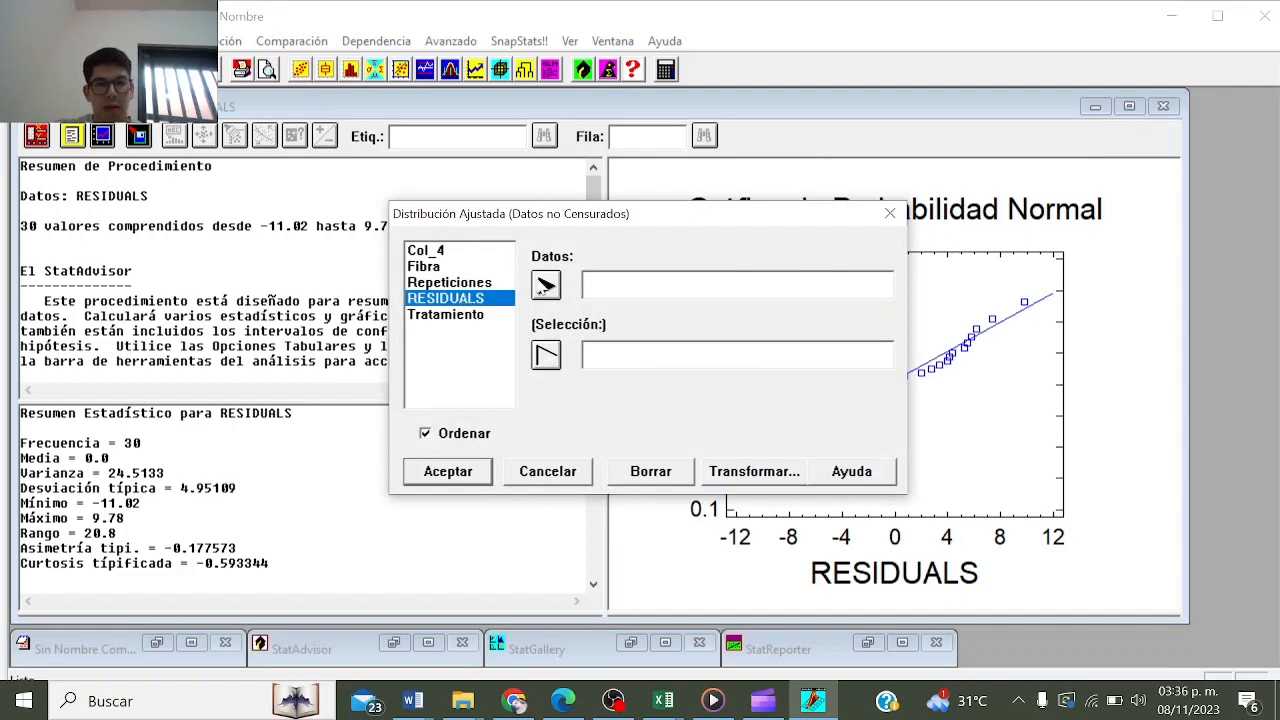
click(546, 286)
click(457, 480)
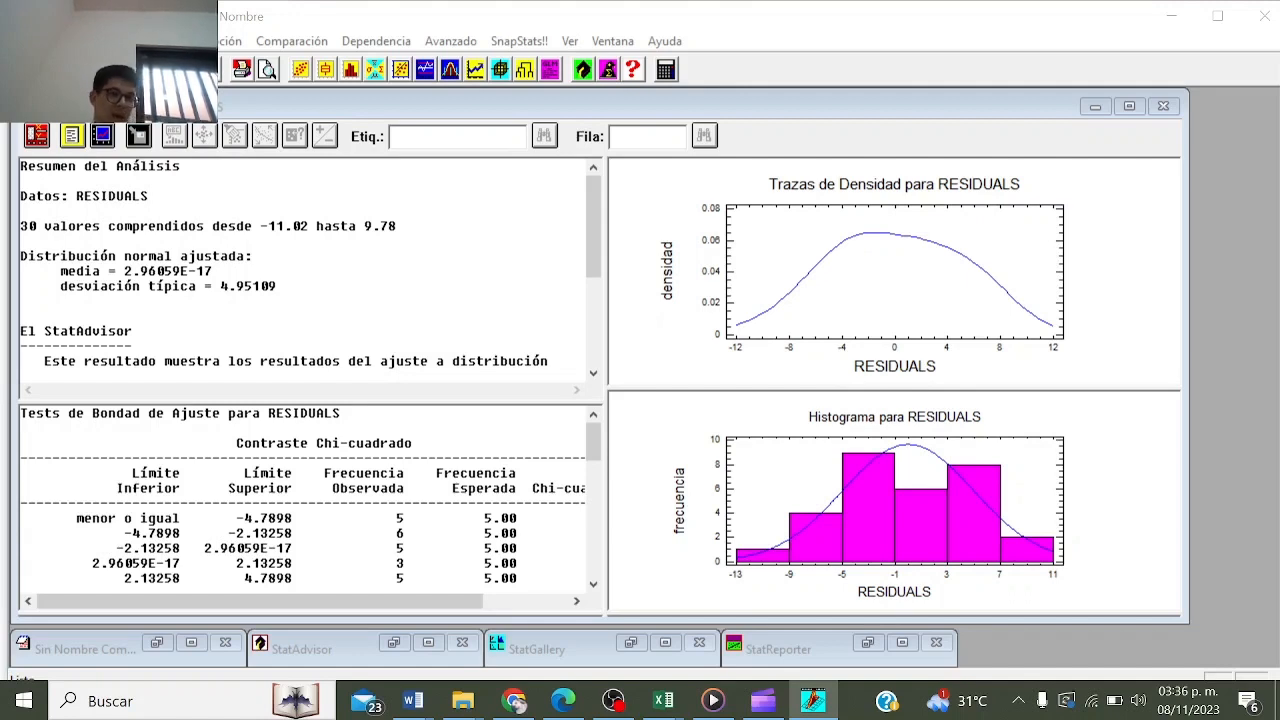
- Change the tabular options of the distribution fit to show only Tests para la Normalidad
click(66, 142)
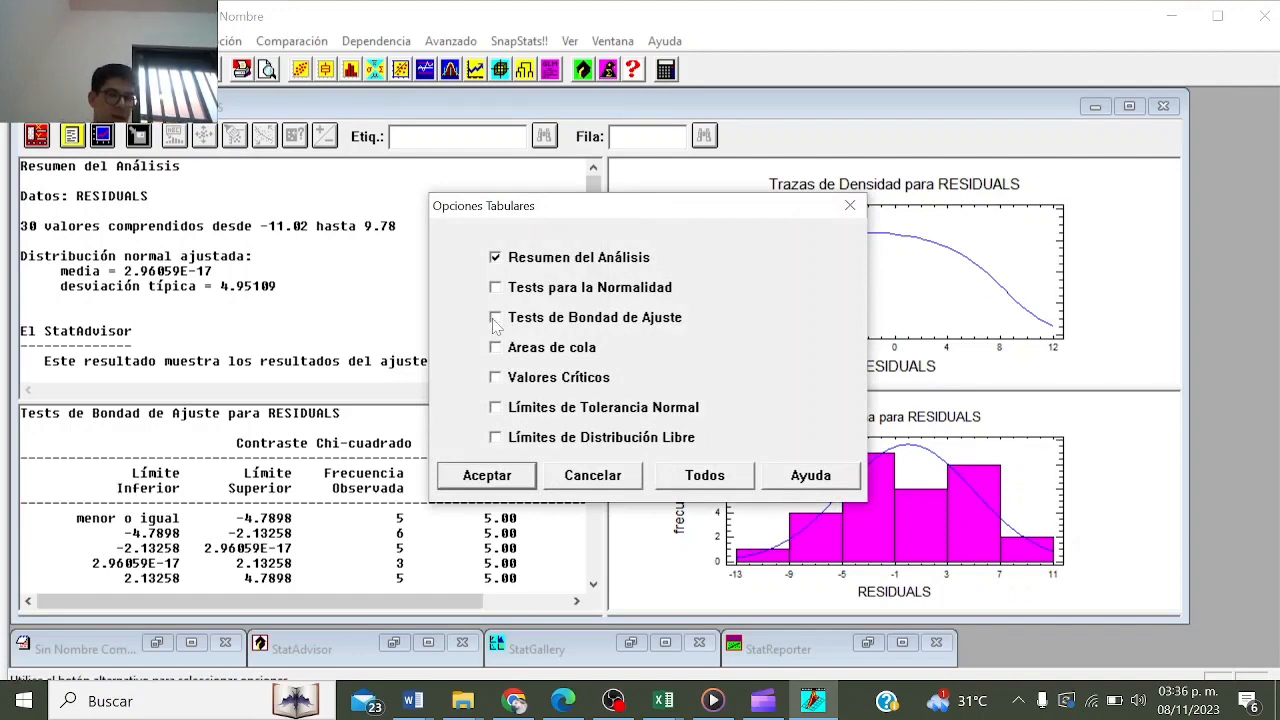
click(496, 258)
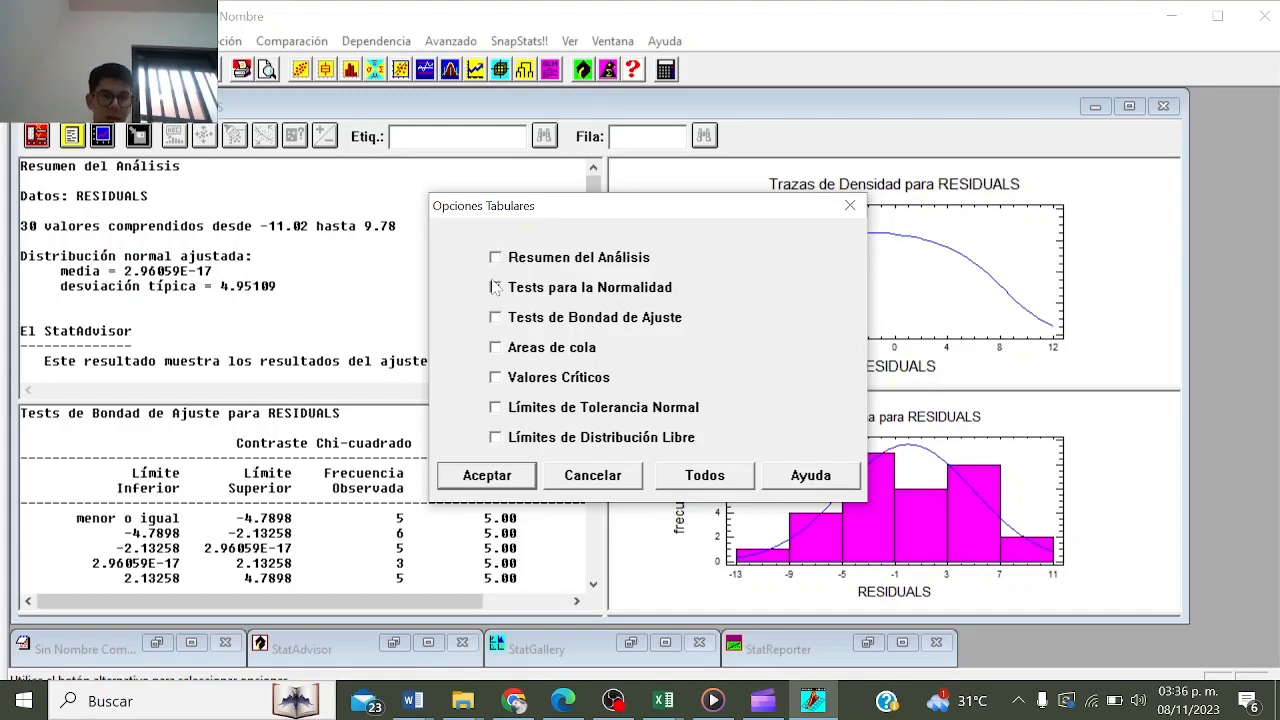
click(496, 287)
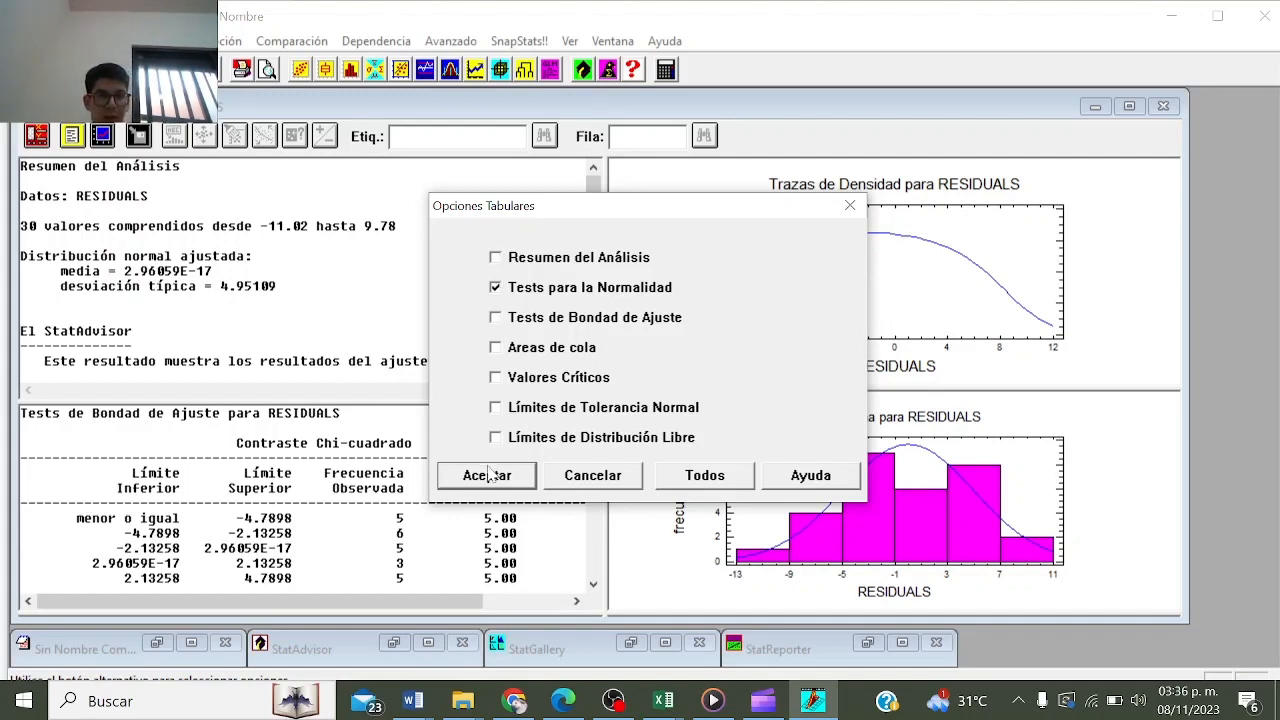
click(487, 475)
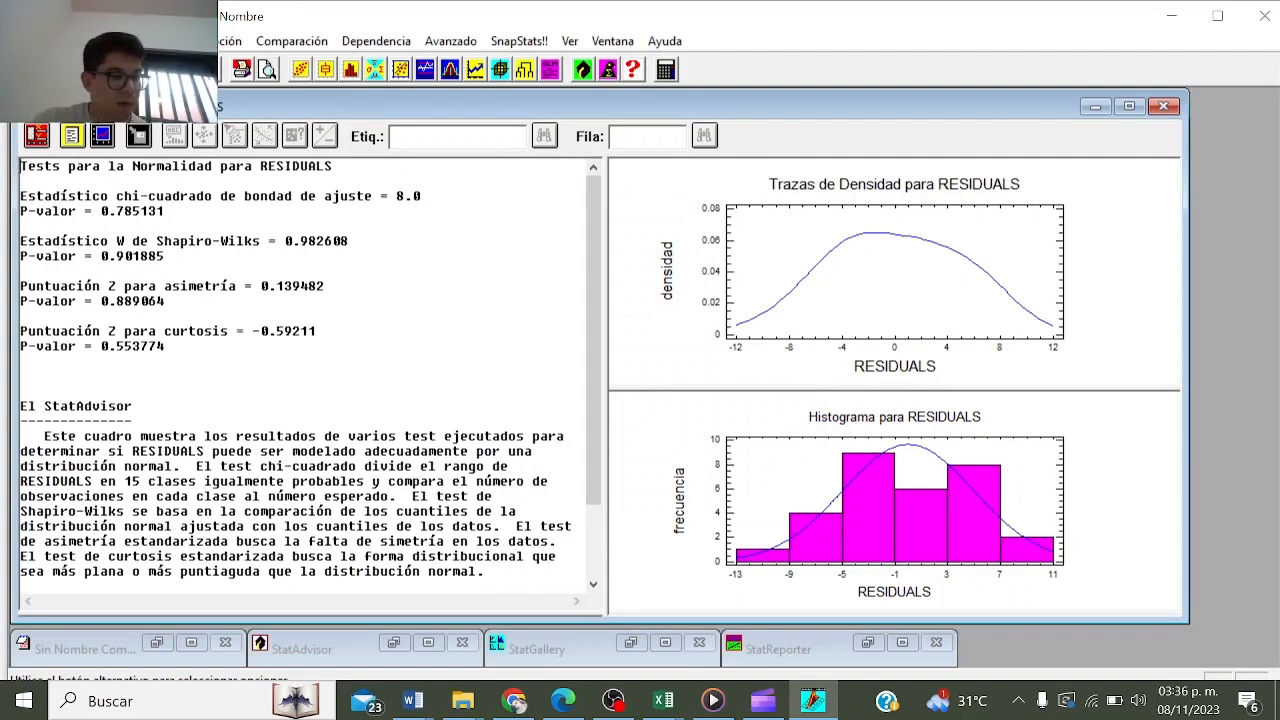
- Highlight the Shapiro-Wilks W statistic, and review the normality and Bartlett equal-variance hypotheses in the Google Slides presentation
drag(285, 241, 348, 241)
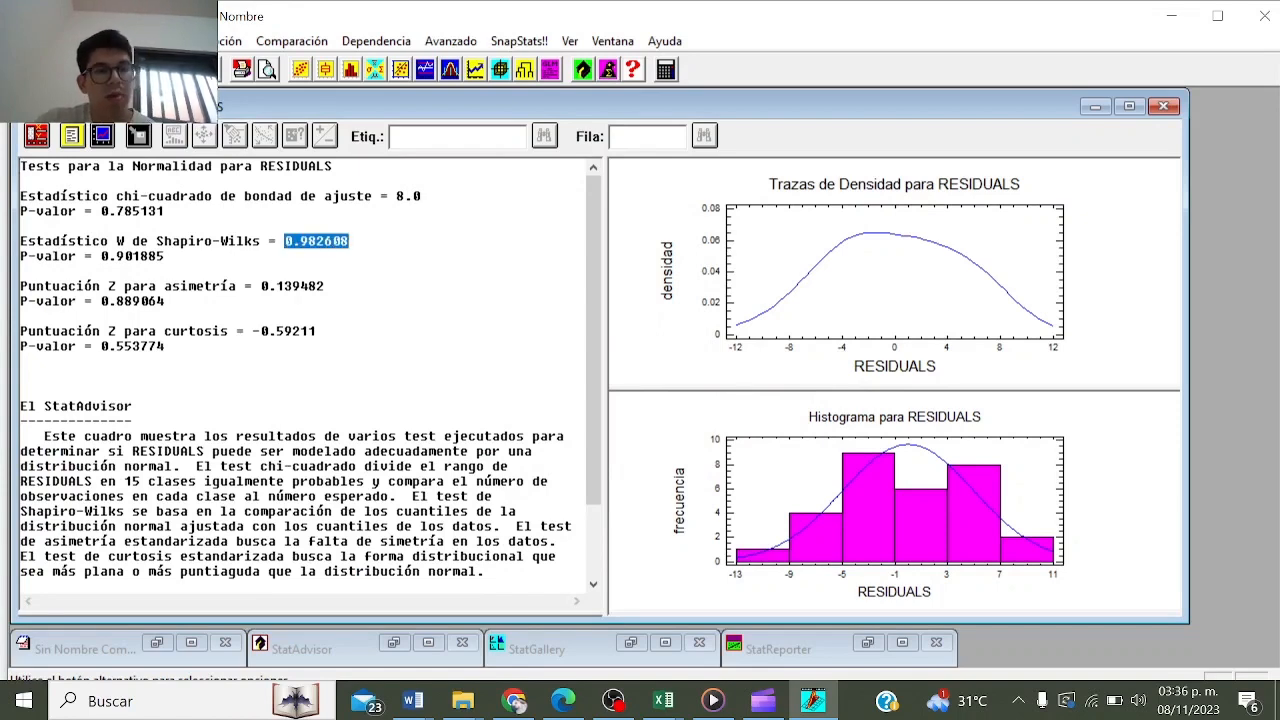
click(522, 705)
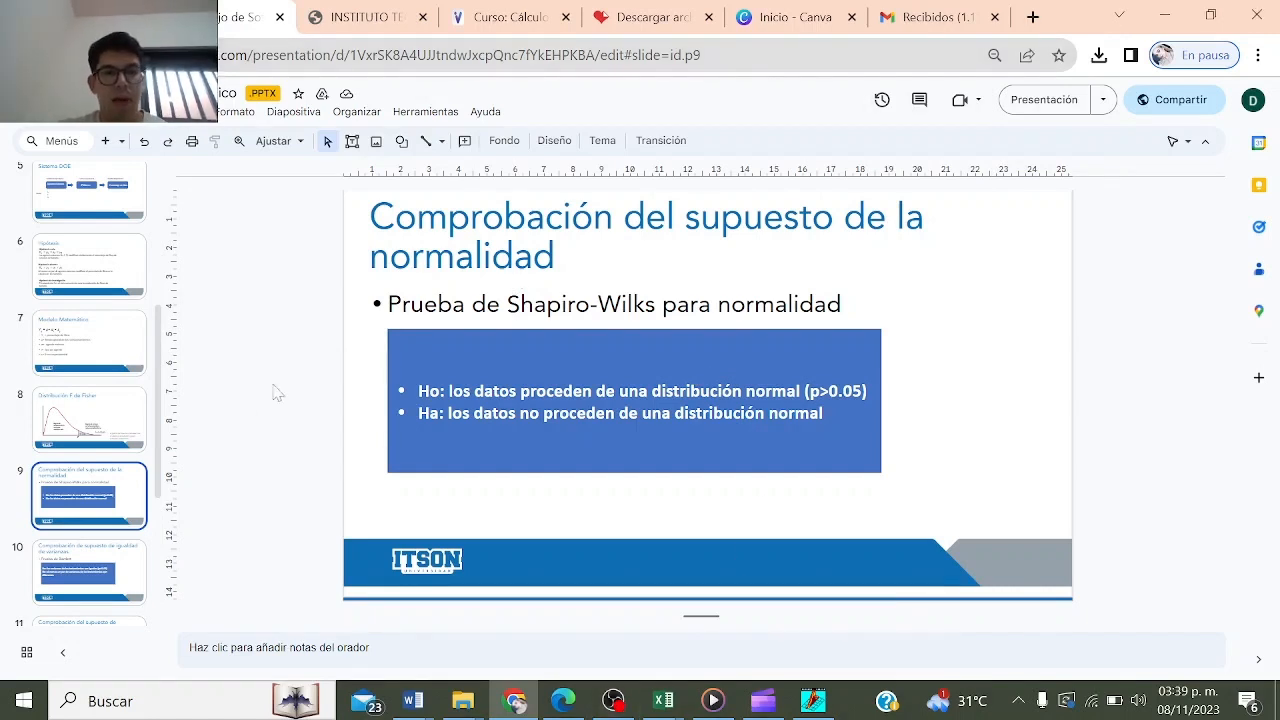
click(79, 560)
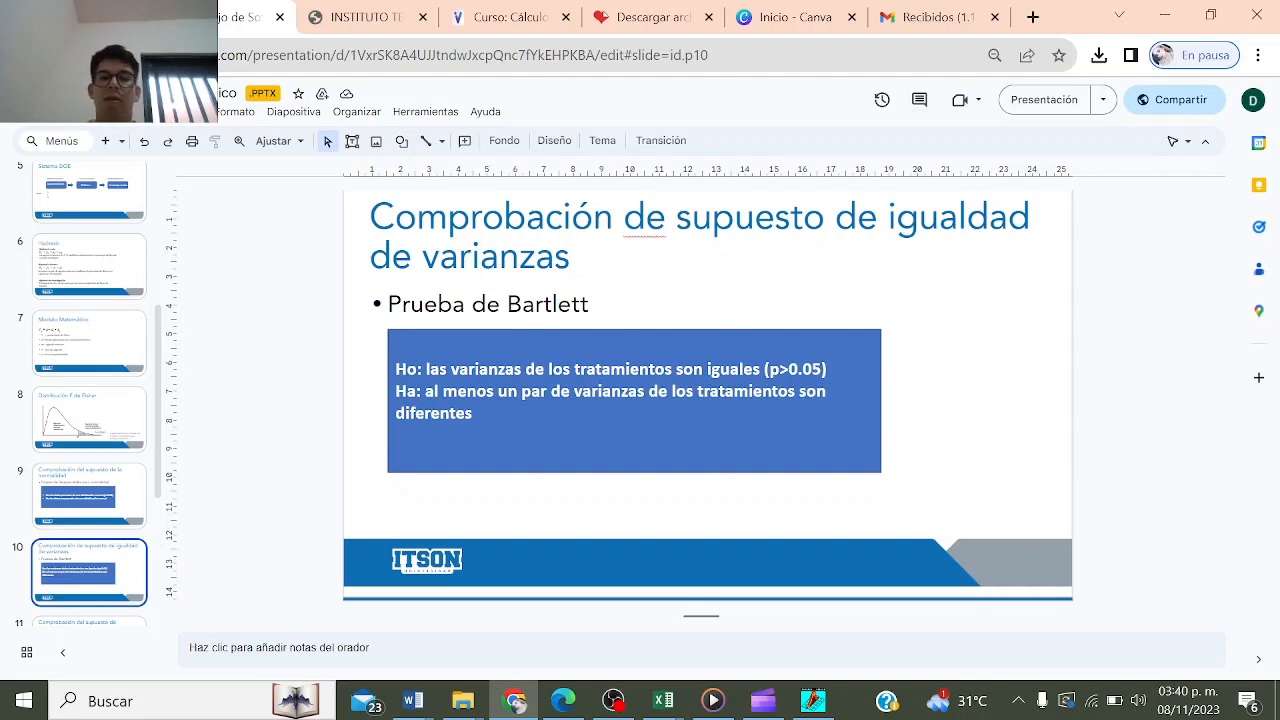
- Switch back to Statgraphics and clear the highlight on the Shapiro-Wilks statistic in the normality tests
click(811, 703)
right_click(811, 703)
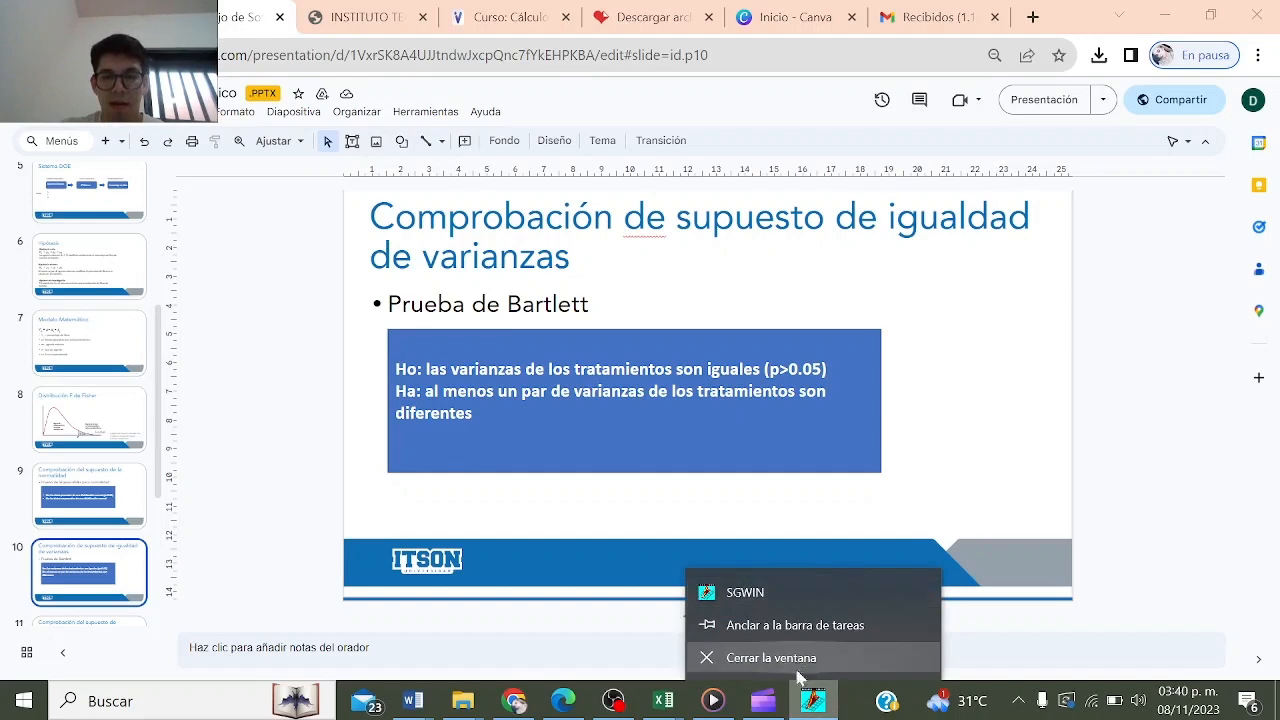
click(811, 703)
click(810, 704)
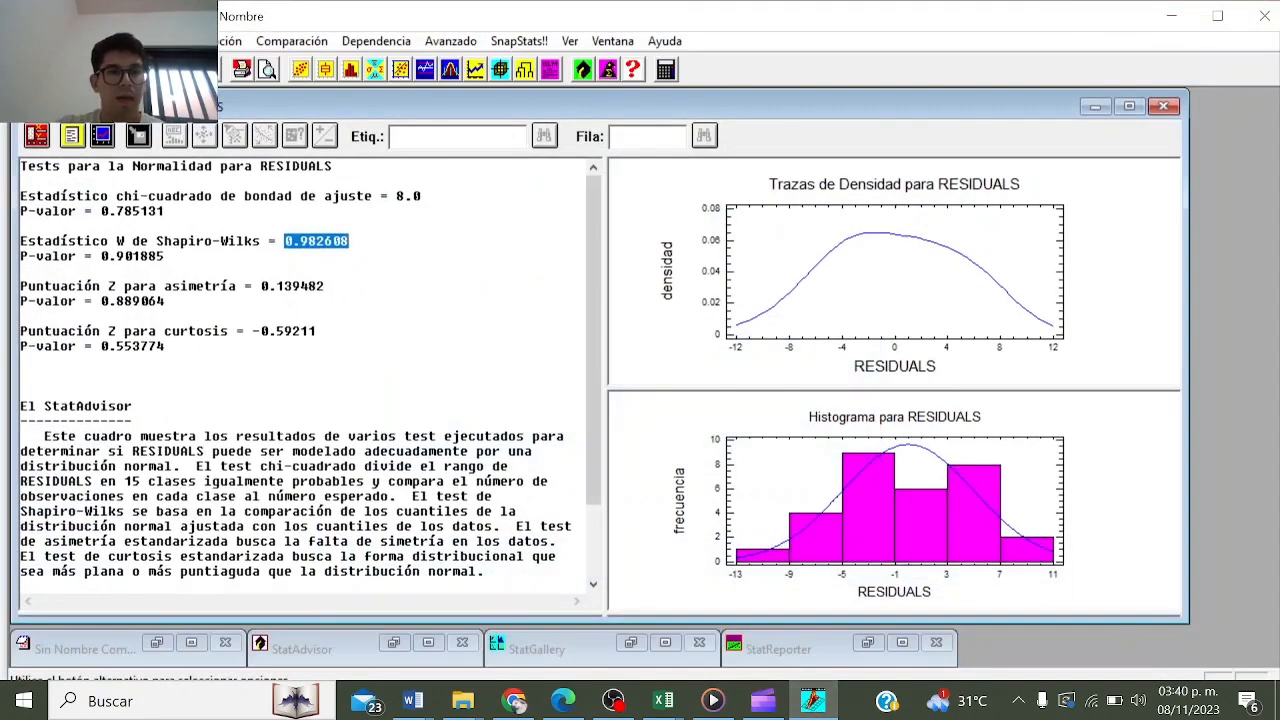
click(349, 241)
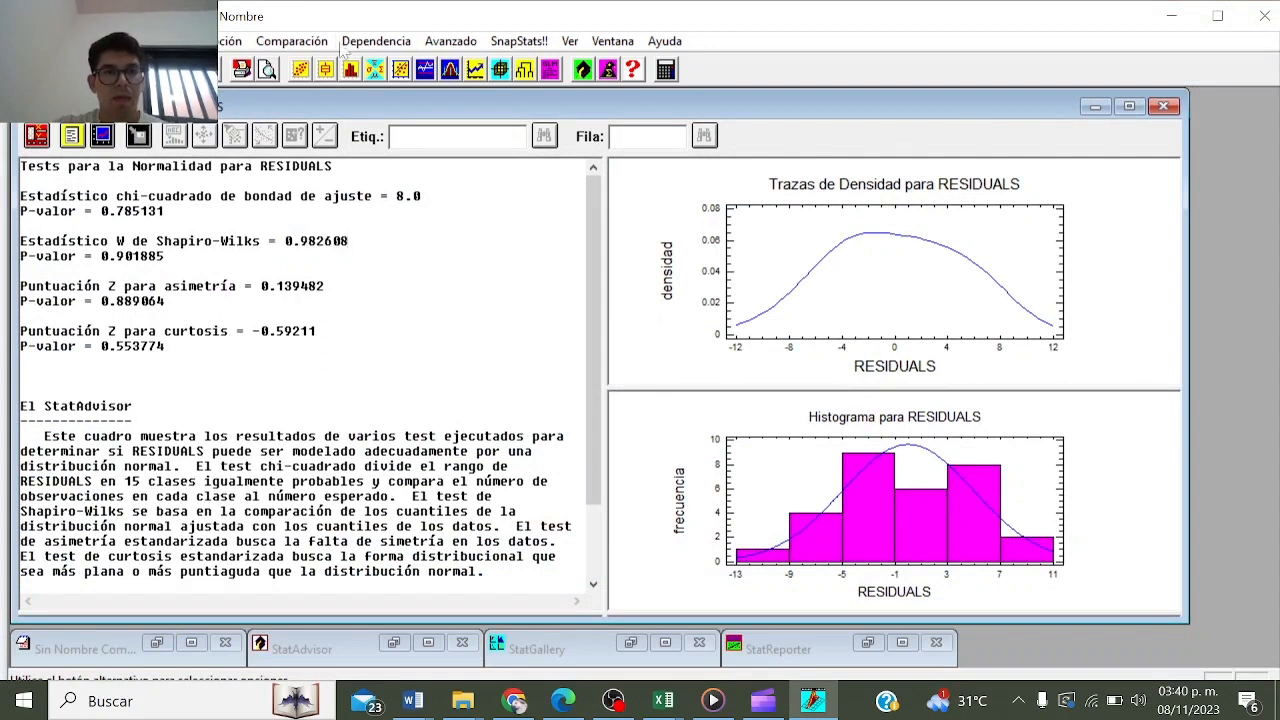
- Run an ANOVA Simple analysis with Fibra as the dependent variable and Tratamiento as the factor
click(316, 44)
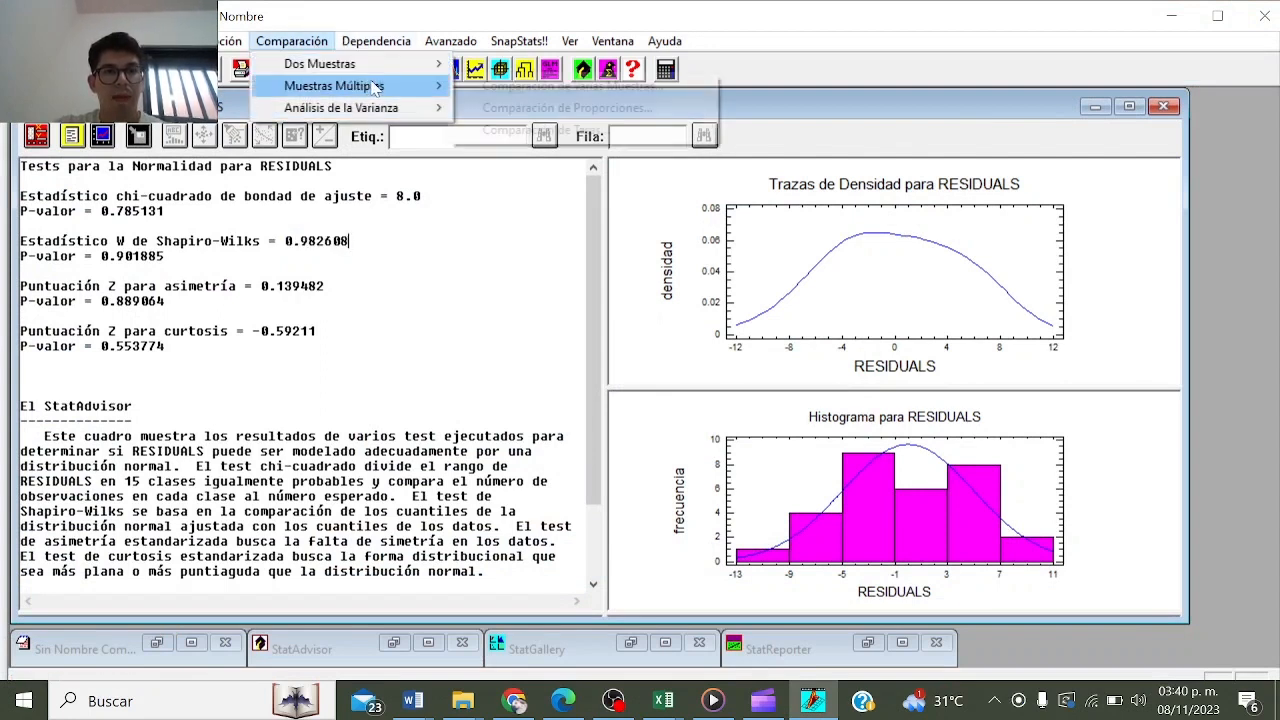
mouse_move(375, 88)
mouse_move(420, 107)
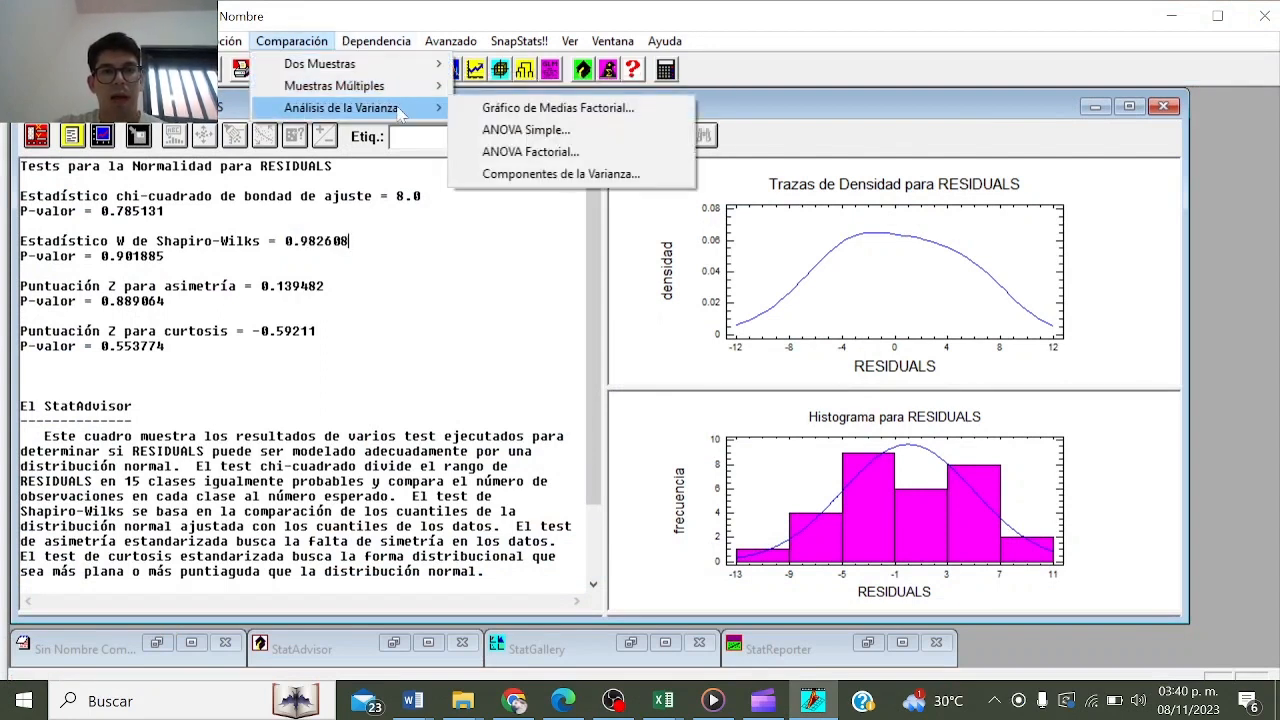
click(484, 131)
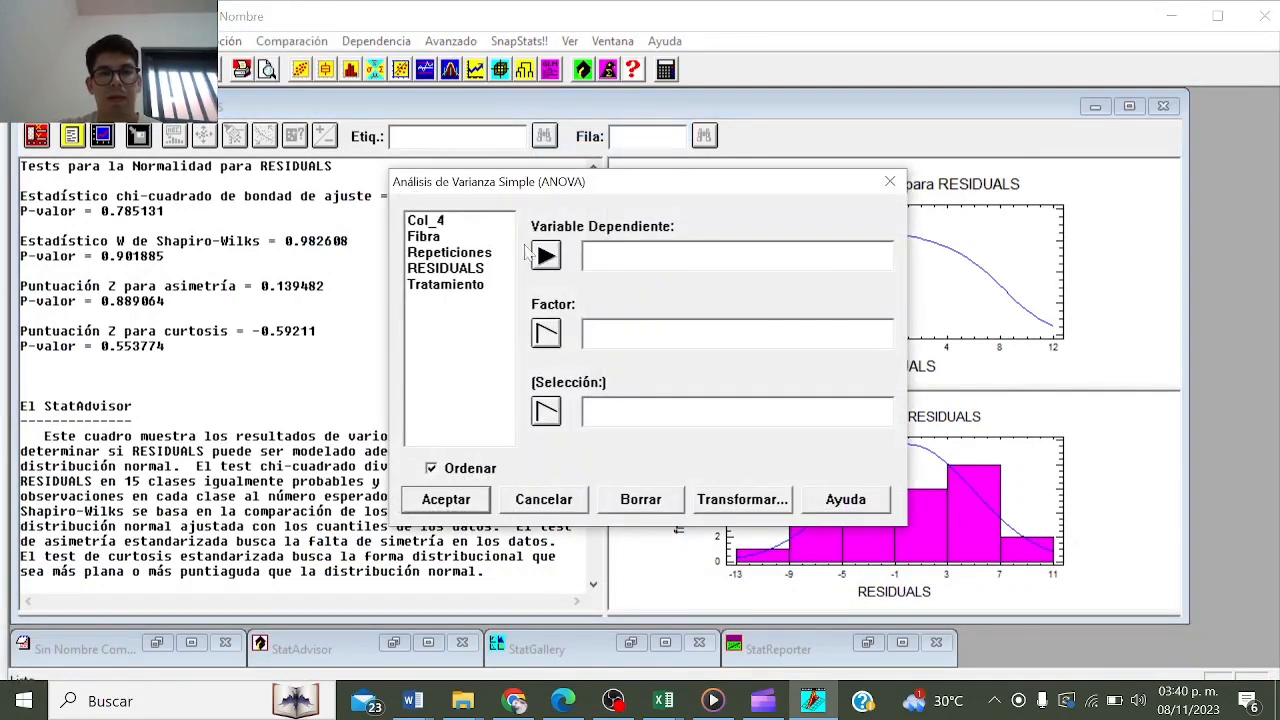
click(466, 252)
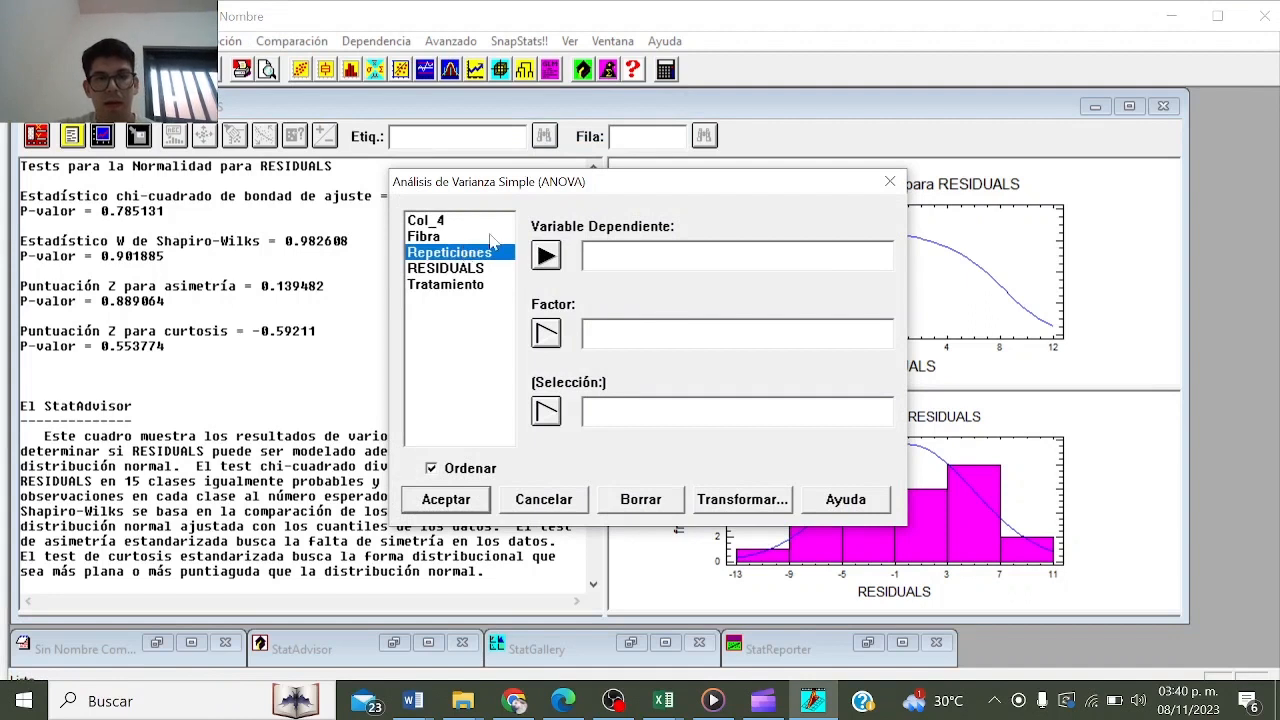
click(490, 237)
click(546, 256)
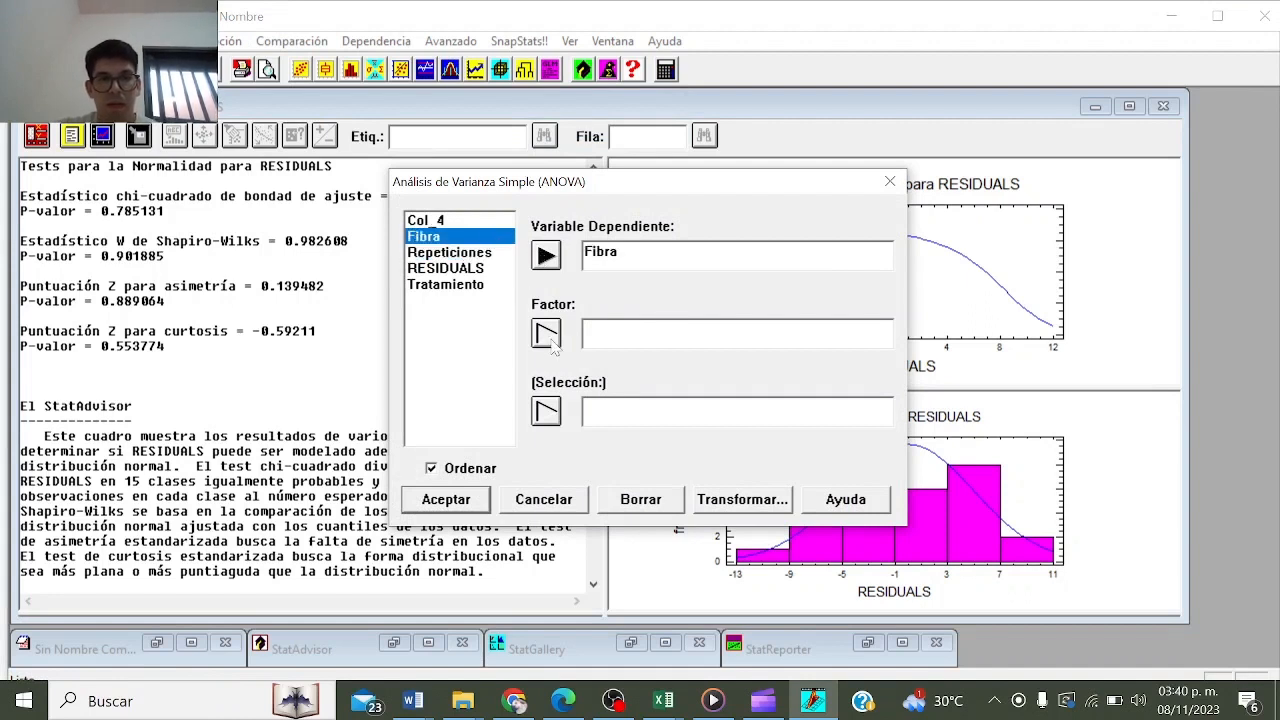
click(497, 286)
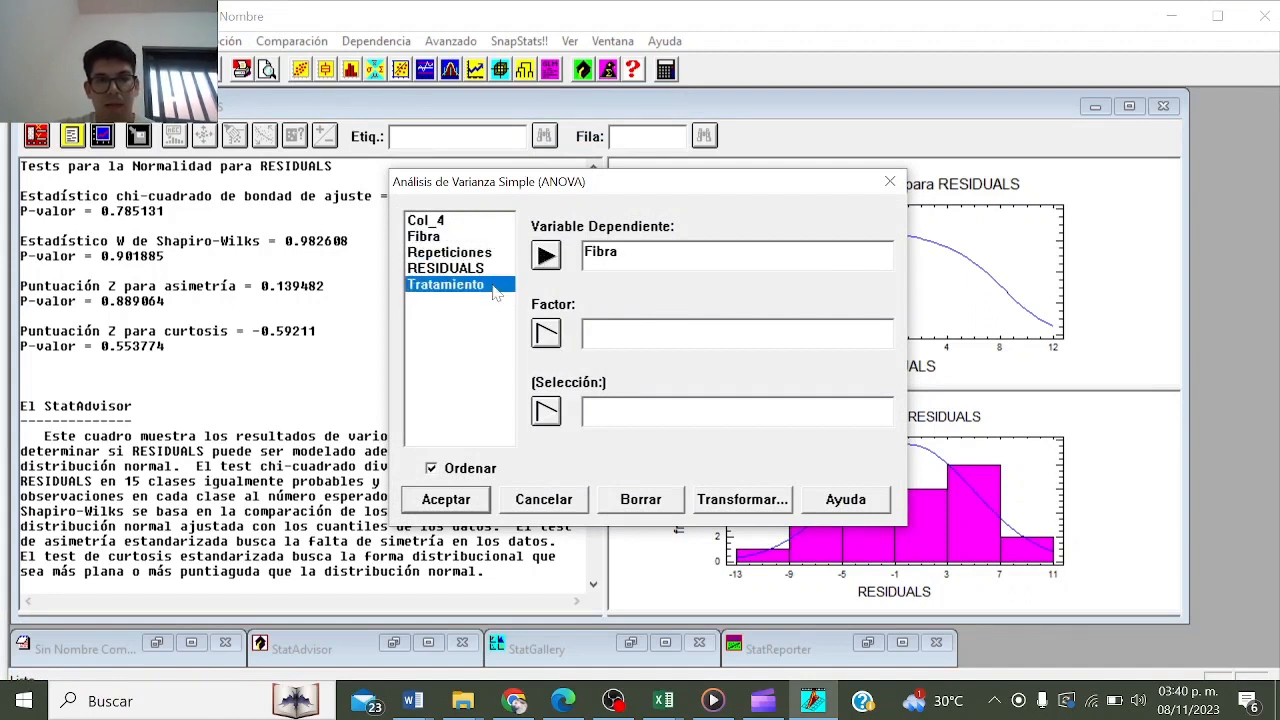
click(547, 335)
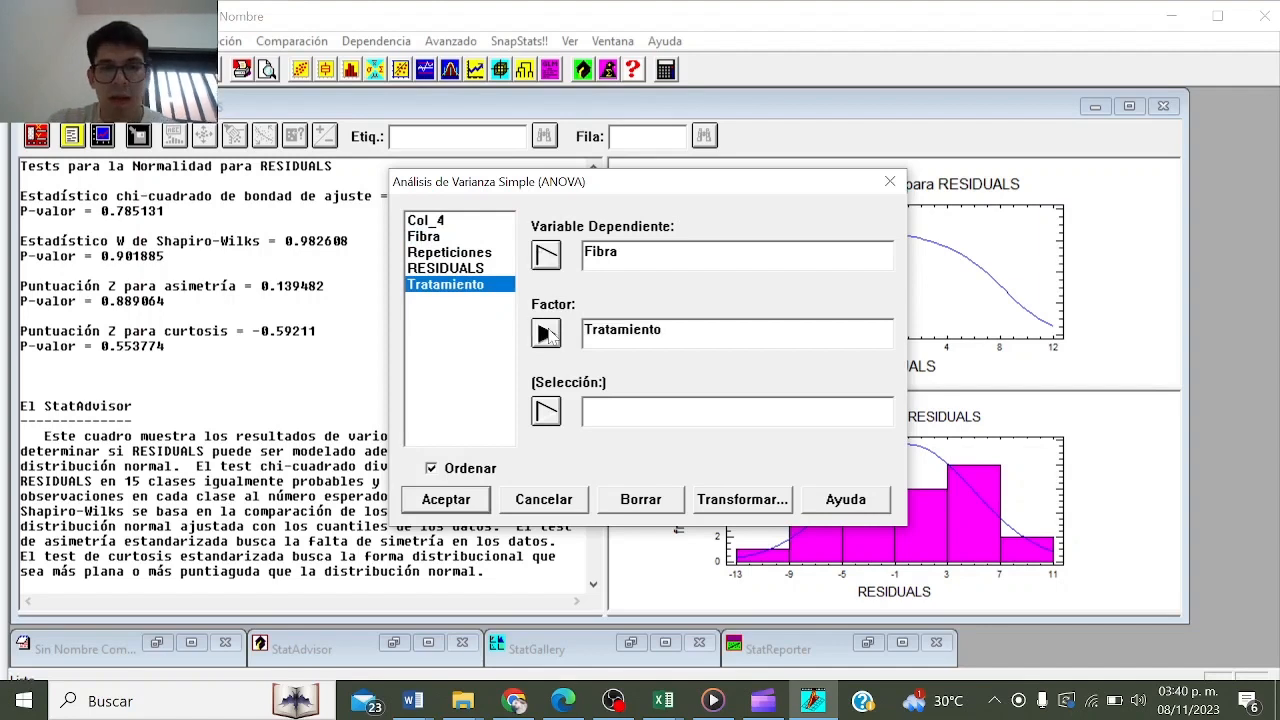
click(445, 500)
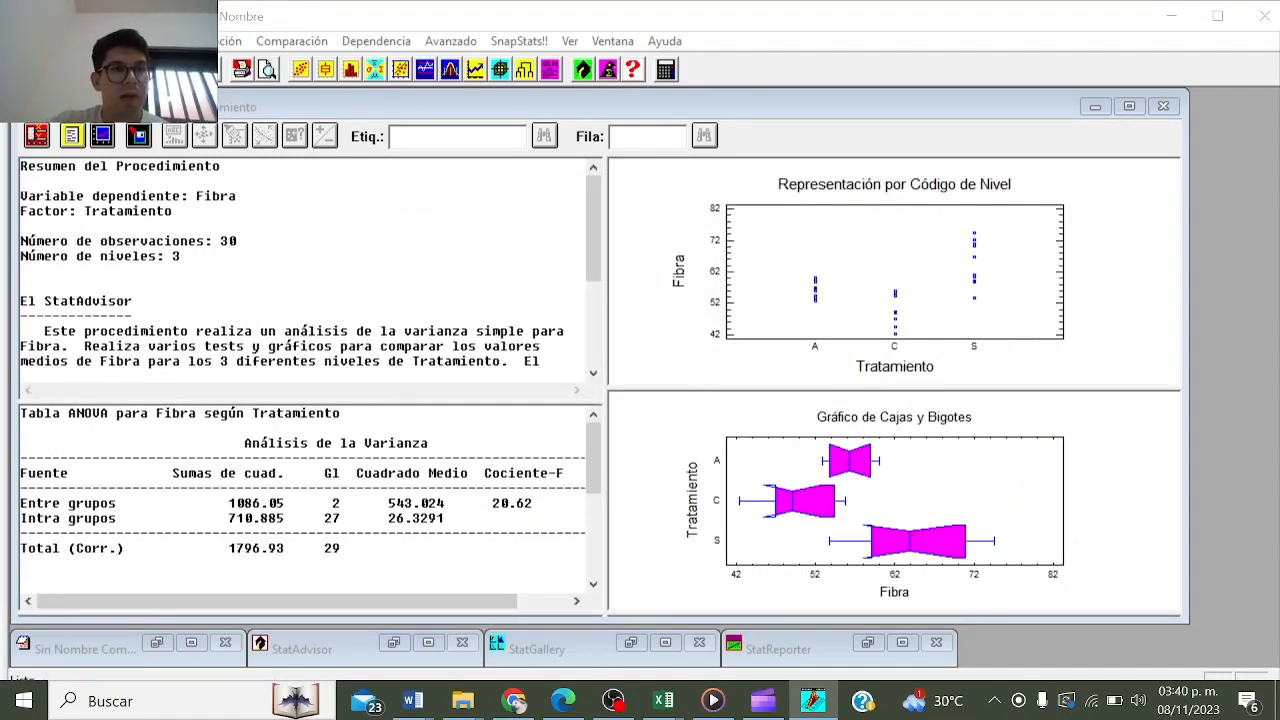
- Change the tabular options of the ANOVA to show only Tabla ANOVA and Contraste de Varianza
click(71, 135)
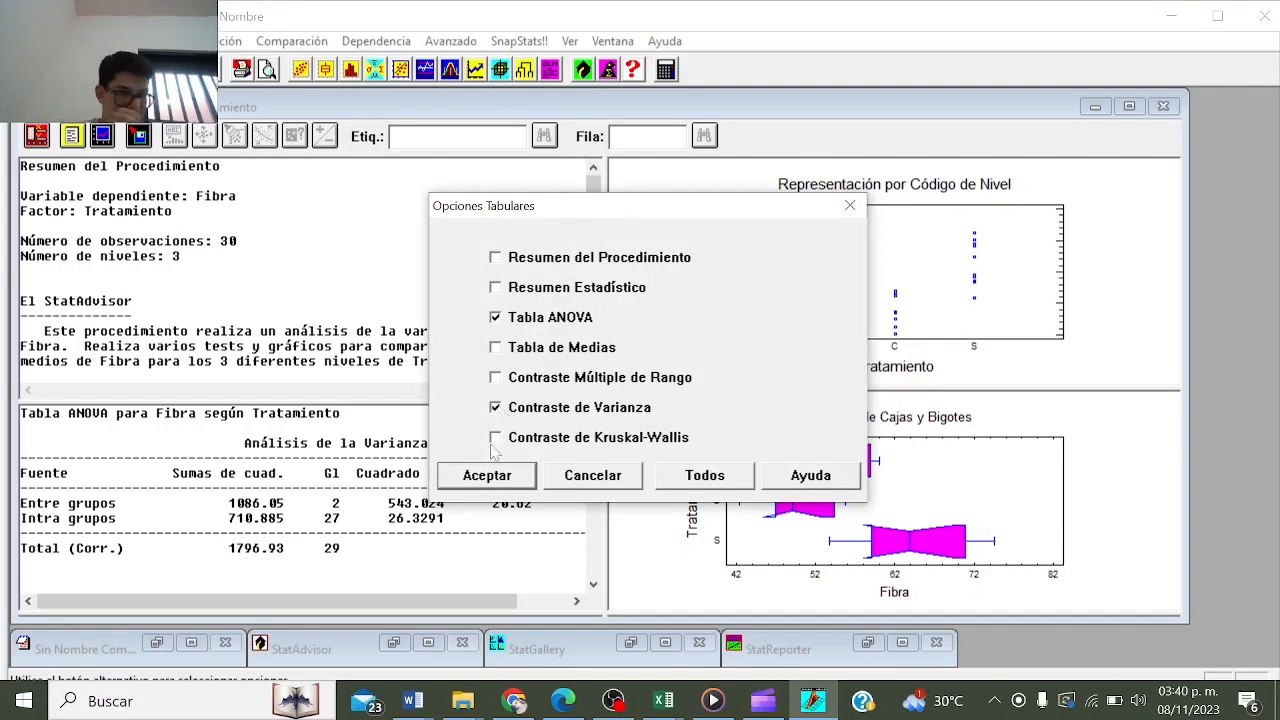
click(488, 476)
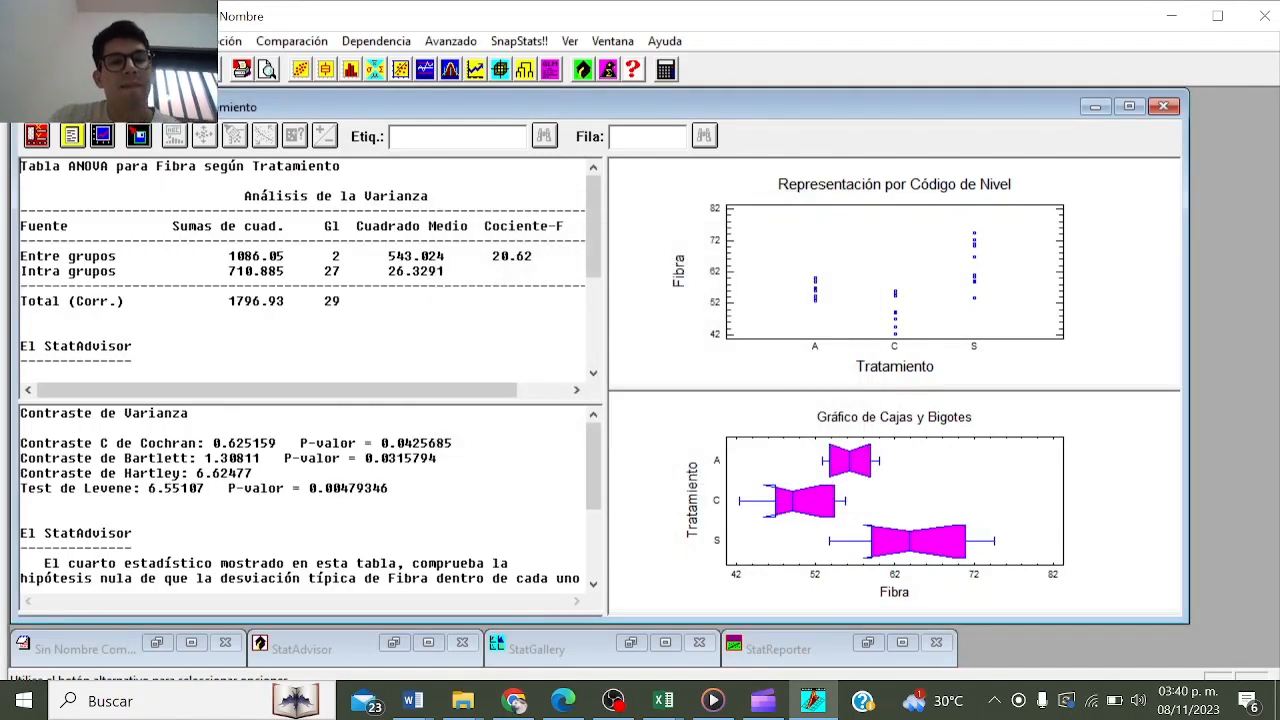
- Enlarge the Contraste de Varianza results and highlight the p-value of the Bartlett test
scroll(301, 278, right, 3)
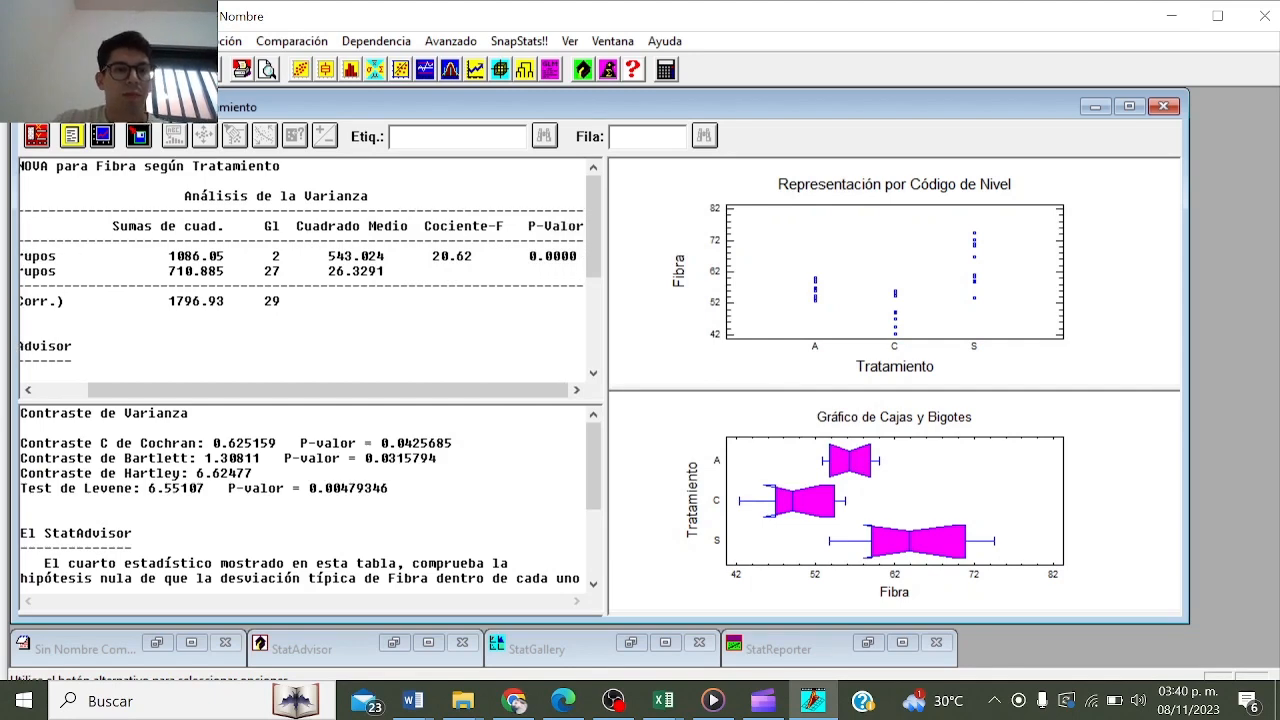
double_click(253, 473)
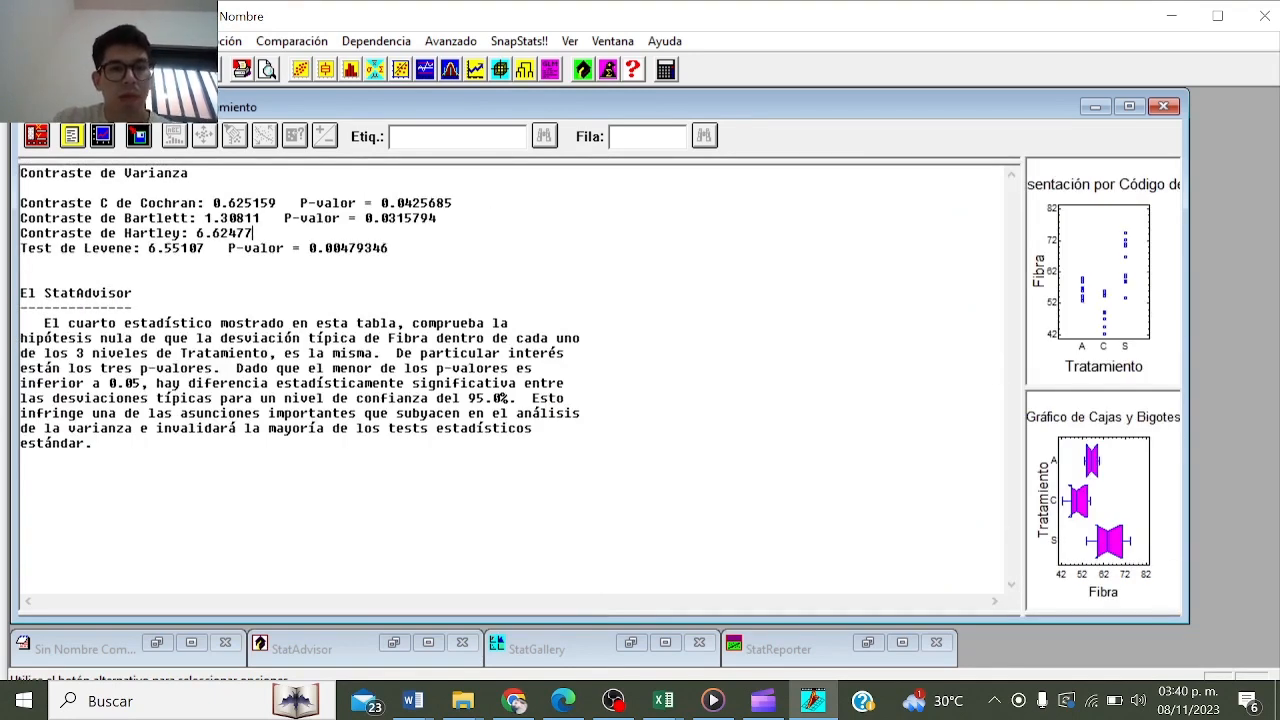
drag(365, 217, 432, 218)
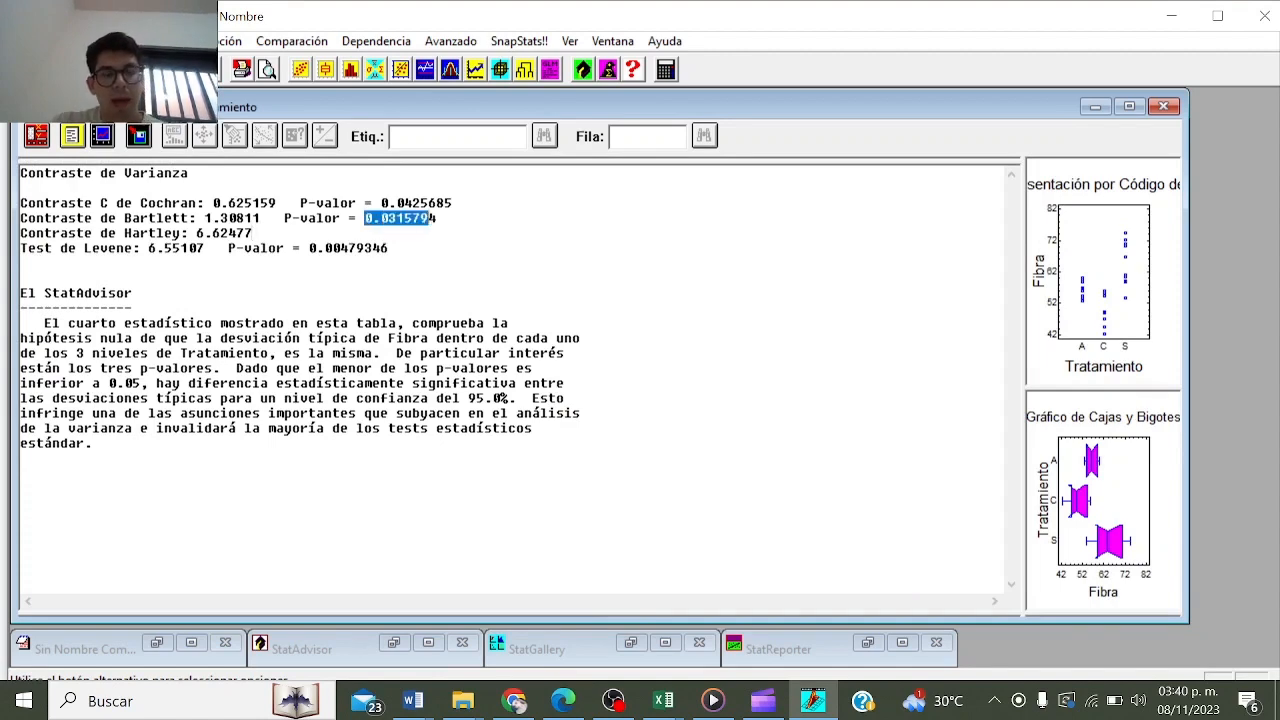
- Switch to the Google Slides presentation and open slide 11 with the Durbin-Watson independence hypotheses
click(517, 701)
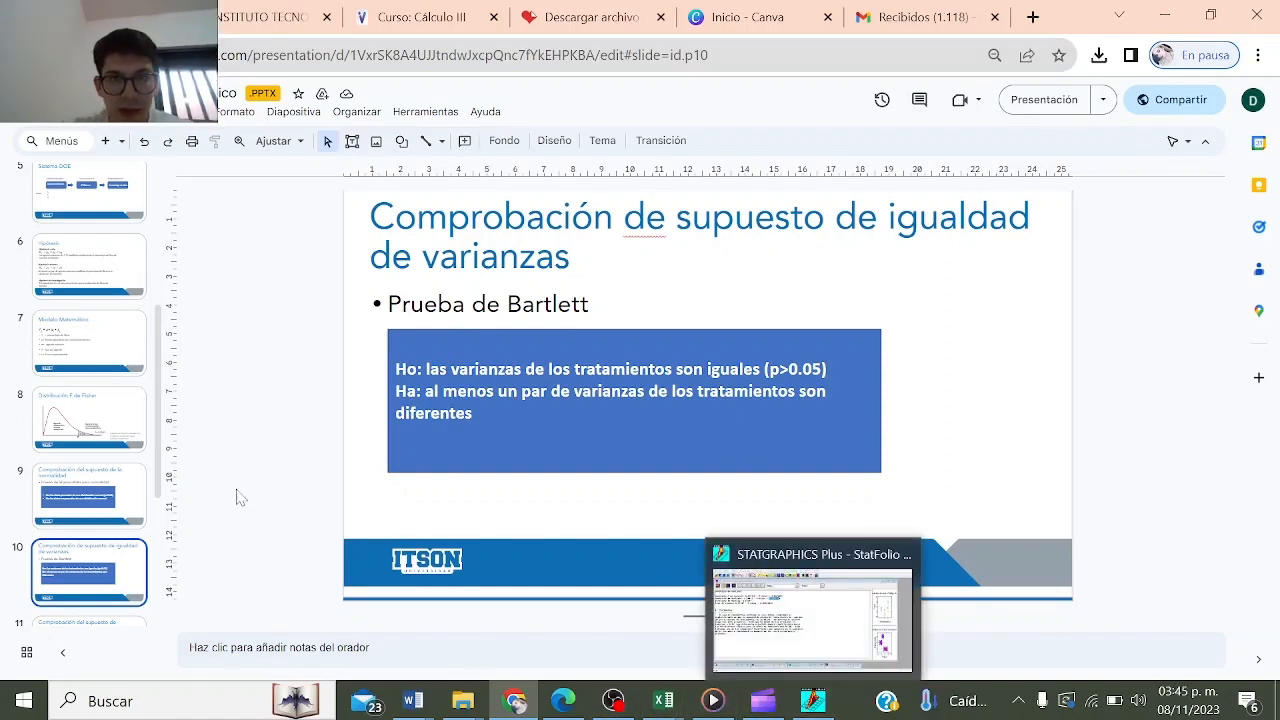
scroll(70, 557, down, 2)
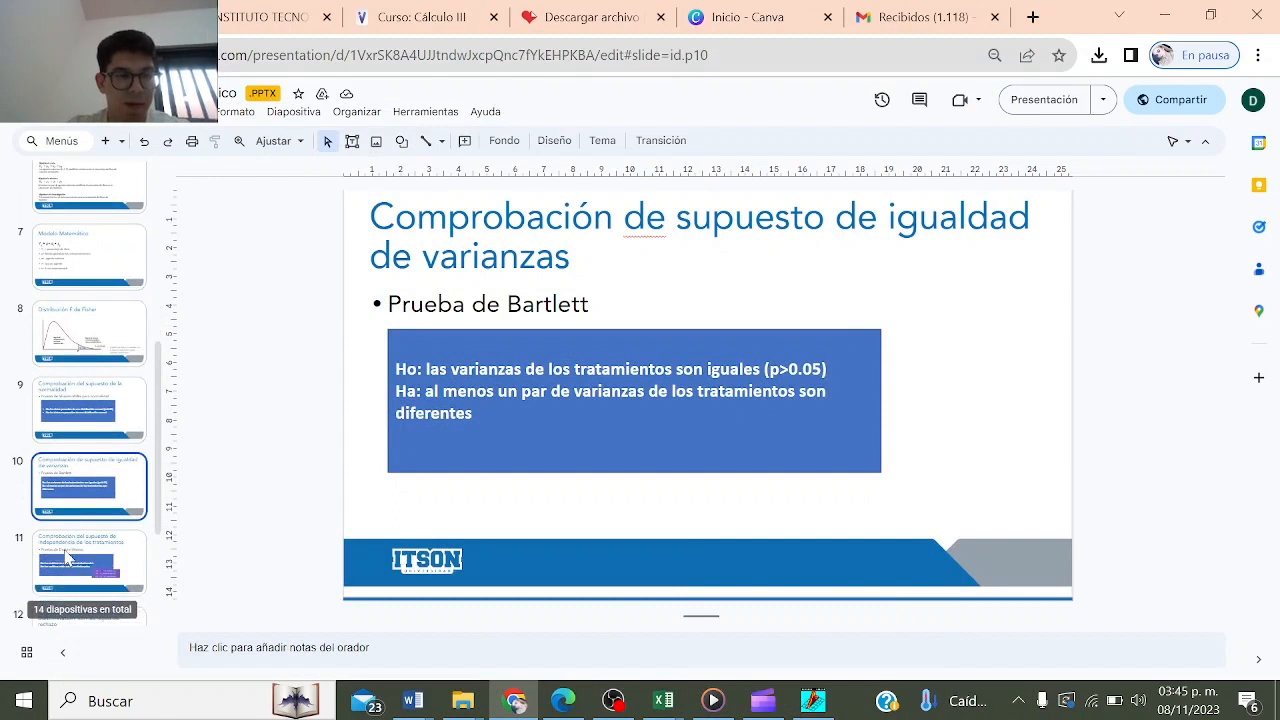
click(67, 557)
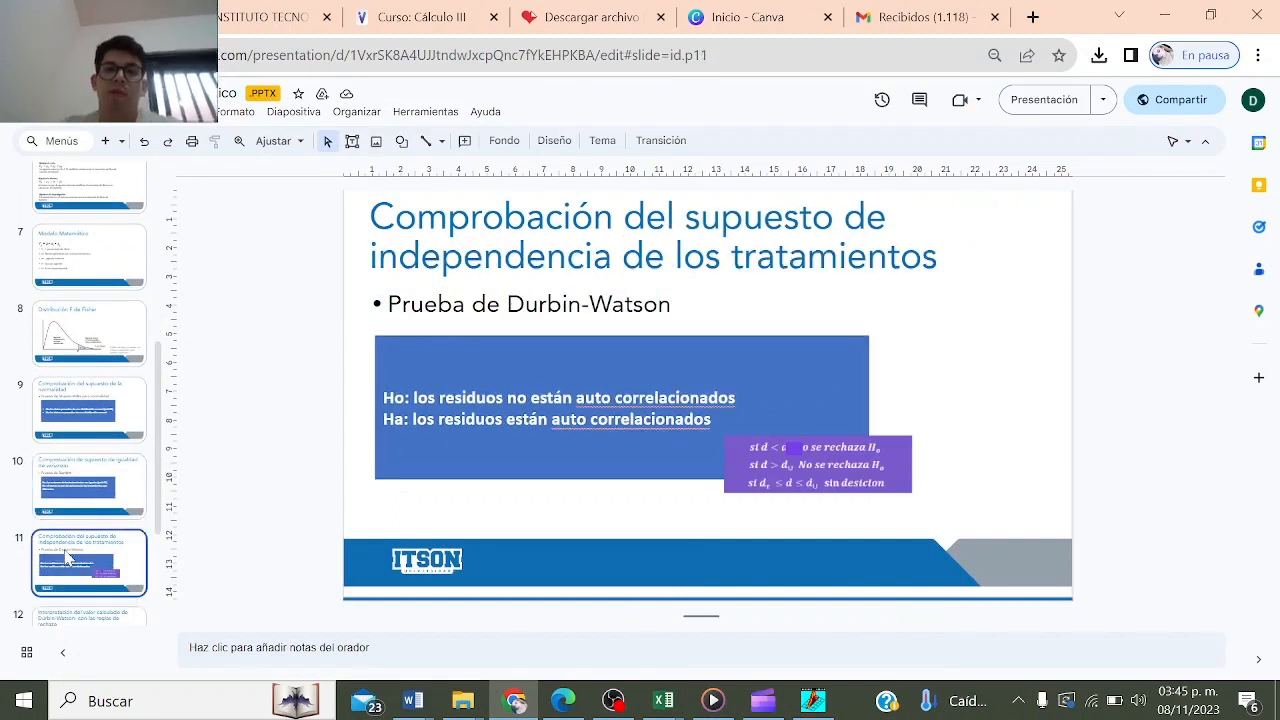